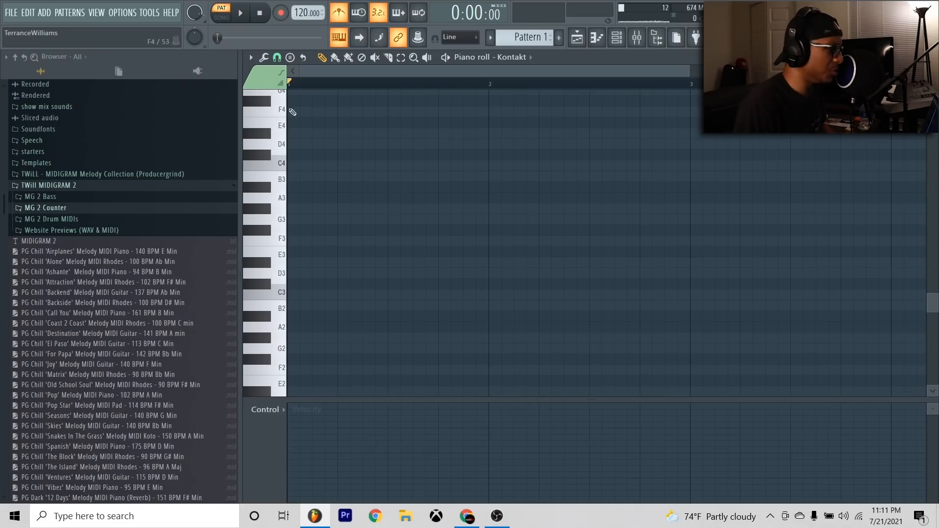
Try several root notes in the piano roll's scale highlighting and set it back to C with the Minor Harmonic scale
{"action": "left_click", "coordinate": [251, 58]}
{"action": "mouse_move", "coordinate": [284, 125]}
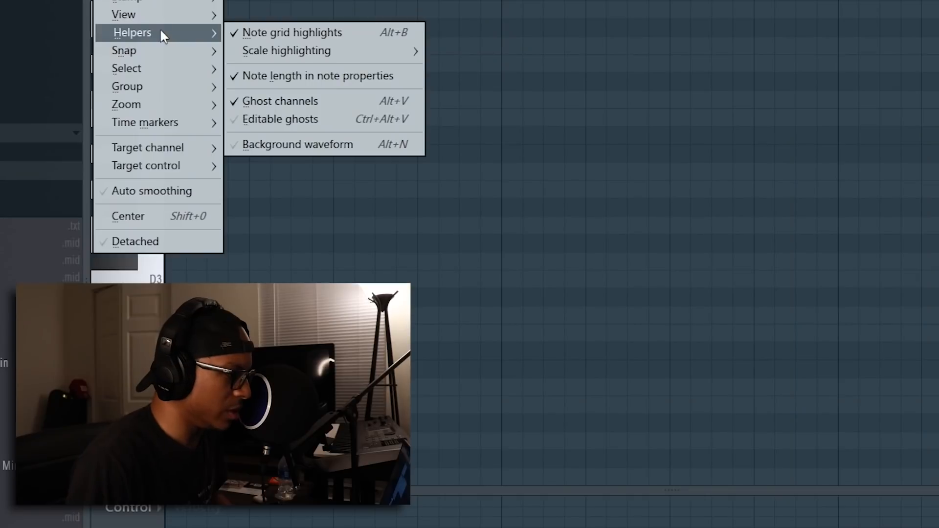
{"action": "mouse_move", "coordinate": [400, 138]}
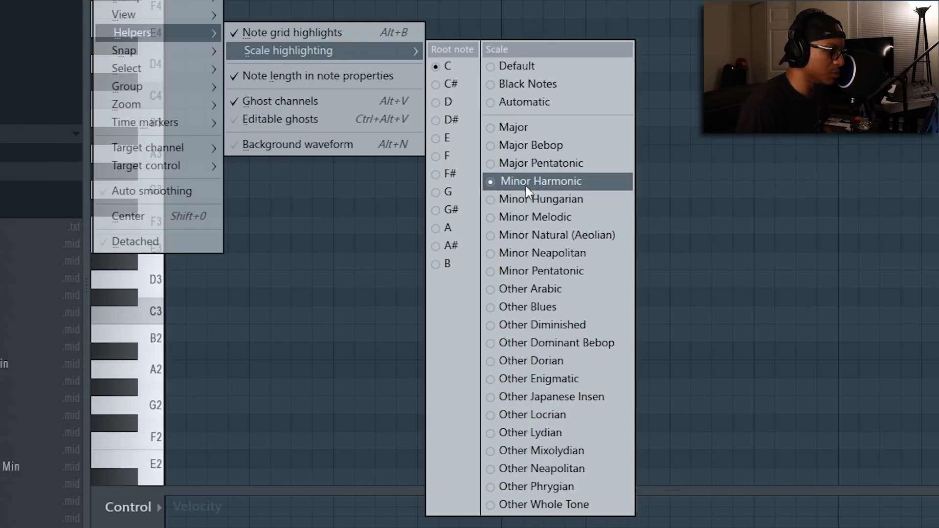
{"action": "left_click", "coordinate": [444, 125]}
{"action": "left_click", "coordinate": [447, 85]}
{"action": "left_click", "coordinate": [446, 67]}
{"action": "left_click", "coordinate": [450, 138]}
{"action": "left_click", "coordinate": [456, 176]}
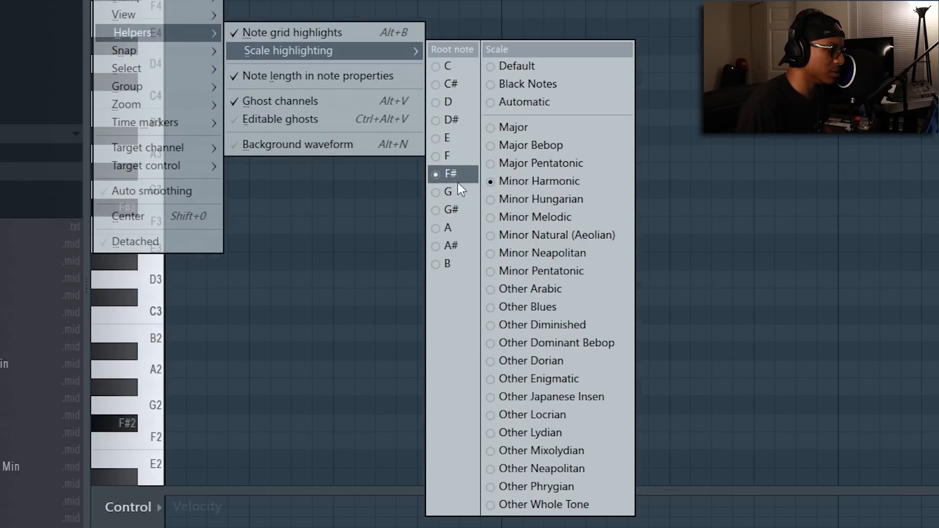
{"action": "left_click", "coordinate": [455, 192]}
{"action": "left_click", "coordinate": [453, 84]}
{"action": "left_click", "coordinate": [453, 69]}
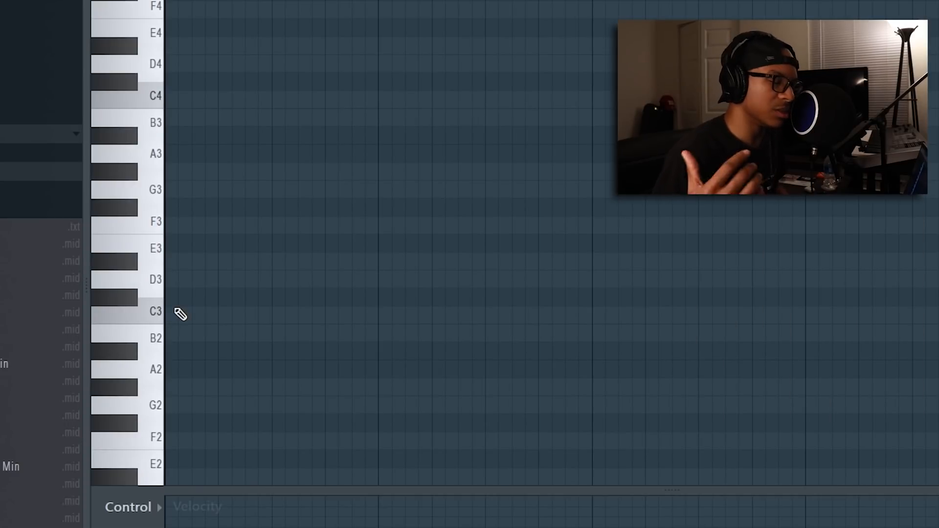
Draw a two-bar C minor chord from bar 1 using the notes C3, D#3 and G3
{"action": "left_click", "coordinate": [180, 314]}
{"action": "left_click", "coordinate": [205, 264]}
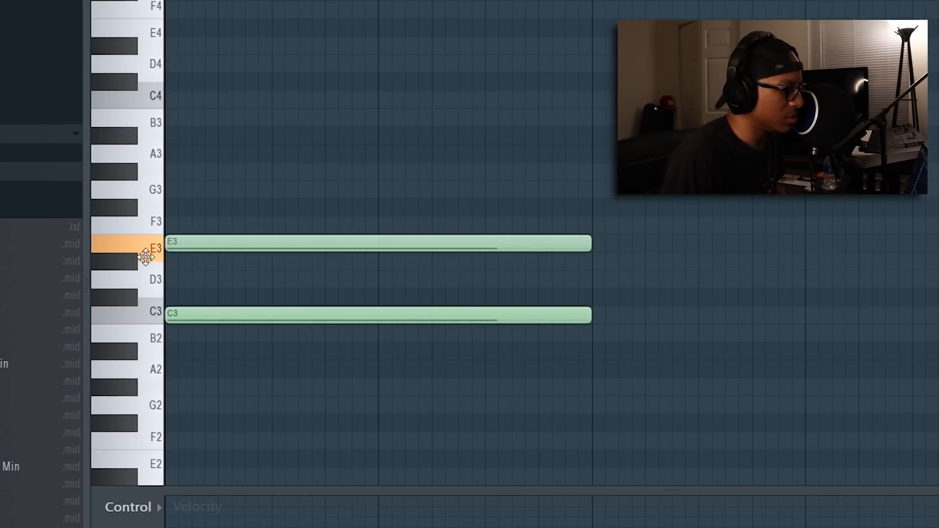
{"action": "left_click_drag", "start_coordinate": [203, 207], "coordinate": [151, 188]}
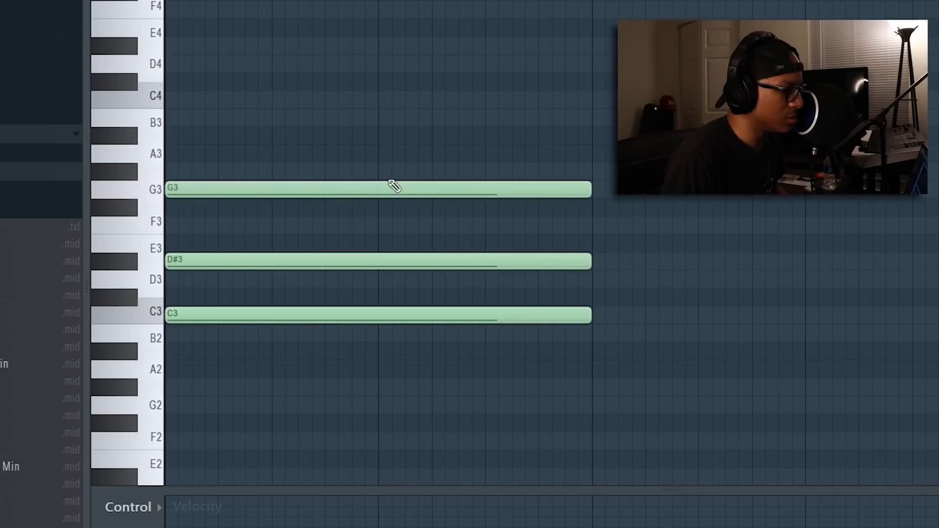
Transpose the chord up one octave, play it back and turn the metronome off
{"action": "key", "text": "ctrl+Up"}
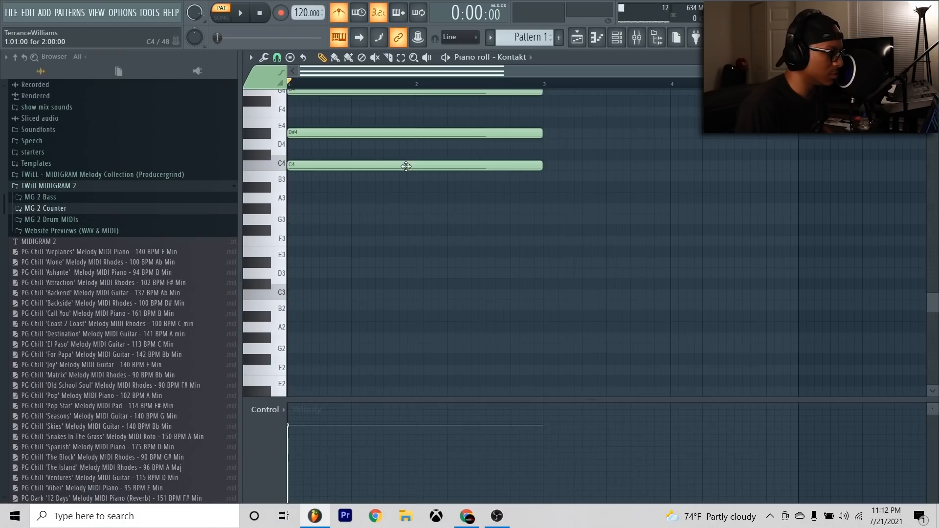
{"action": "scroll", "coordinate": [406, 166], "scroll_direction": "up", "scroll_amount": 5}
{"action": "key", "text": "space"}
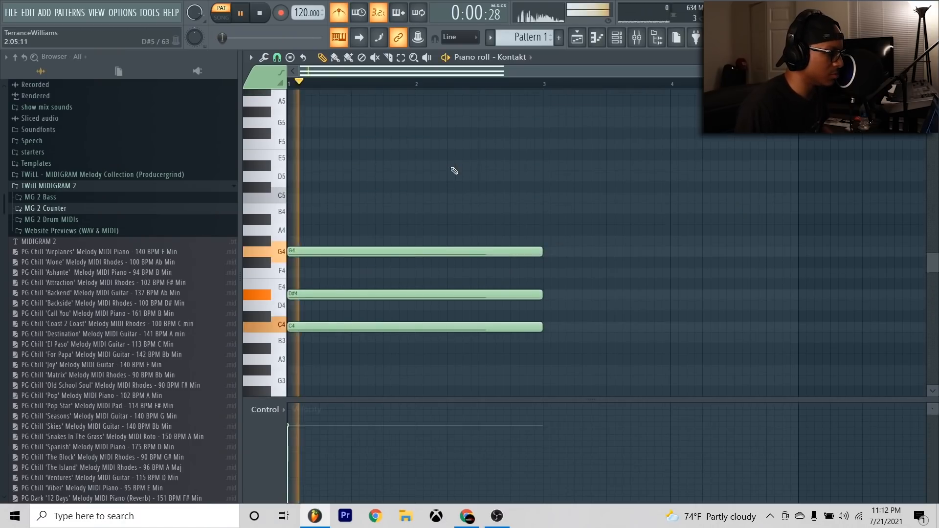
{"action": "left_click", "coordinate": [337, 12]}
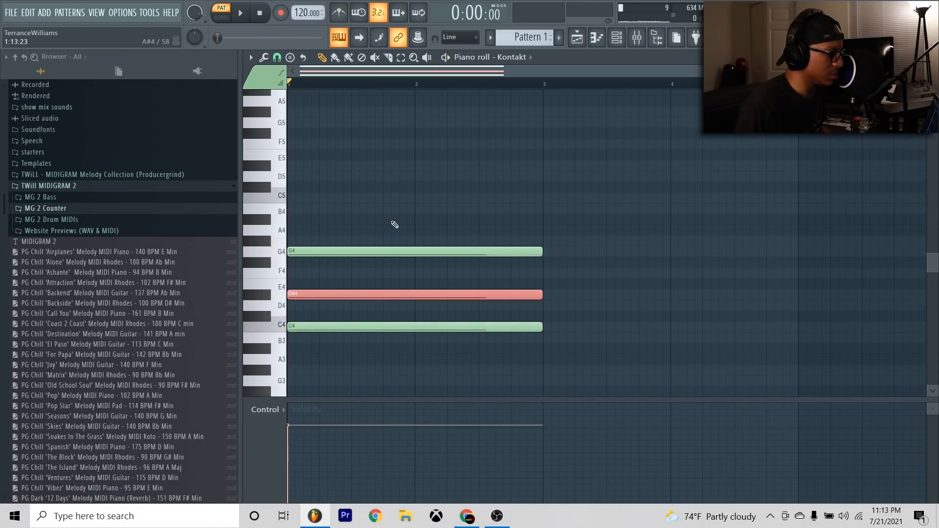
Raise the chord's D#4 note one octave and set the piano roll snap to 1/3 beat
{"action": "key", "text": "ctrl+Up"}
{"action": "left_click", "coordinate": [398, 225], "text": "ctrl"}
{"action": "left_click", "coordinate": [280, 57]}
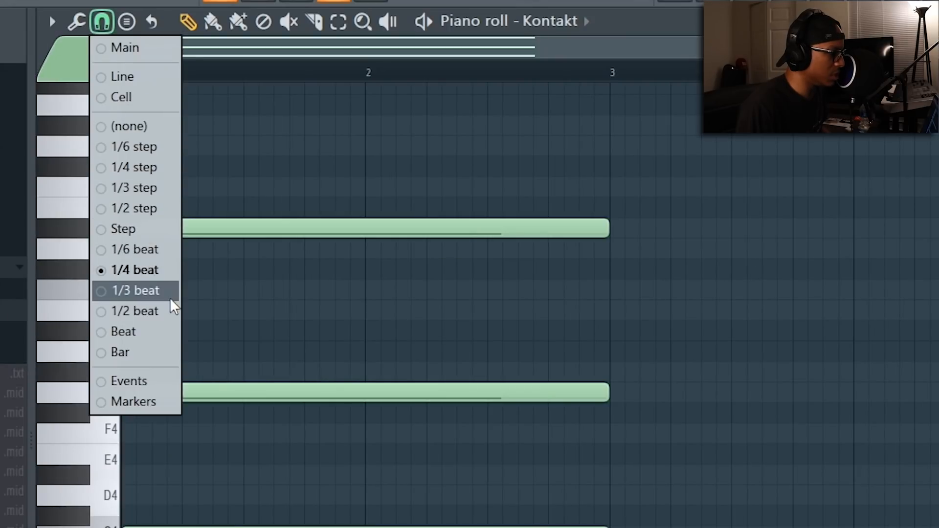
{"action": "left_click", "coordinate": [147, 292]}
{"action": "scroll", "coordinate": [293, 72], "scroll_direction": "up", "scroll_amount": 3}
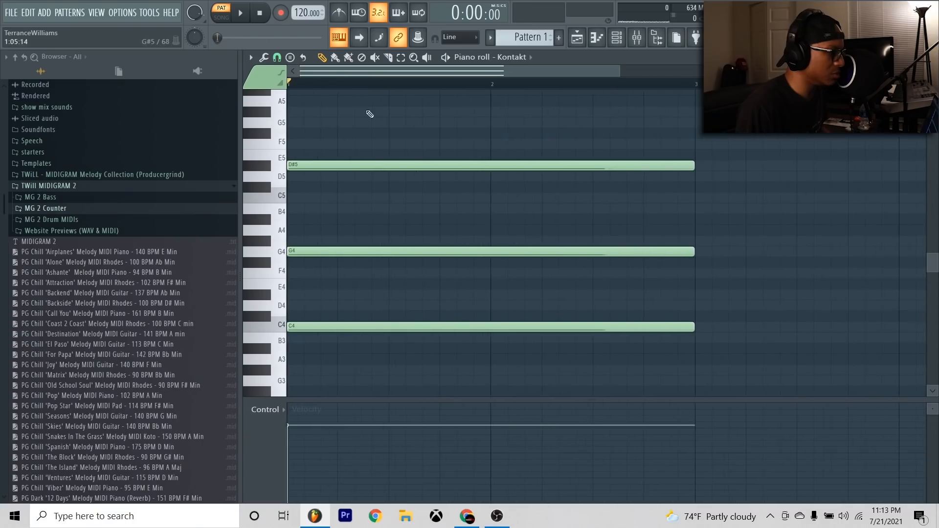
Stagger the chord by starting G4 1/3 beat and D#5 2/3 beat into bar 1, checking the timing with playback
{"action": "left_click", "coordinate": [339, 13]}
{"action": "key", "text": "space"}
{"action": "left_click_drag", "start_coordinate": [377, 167], "coordinate": [427, 168]}
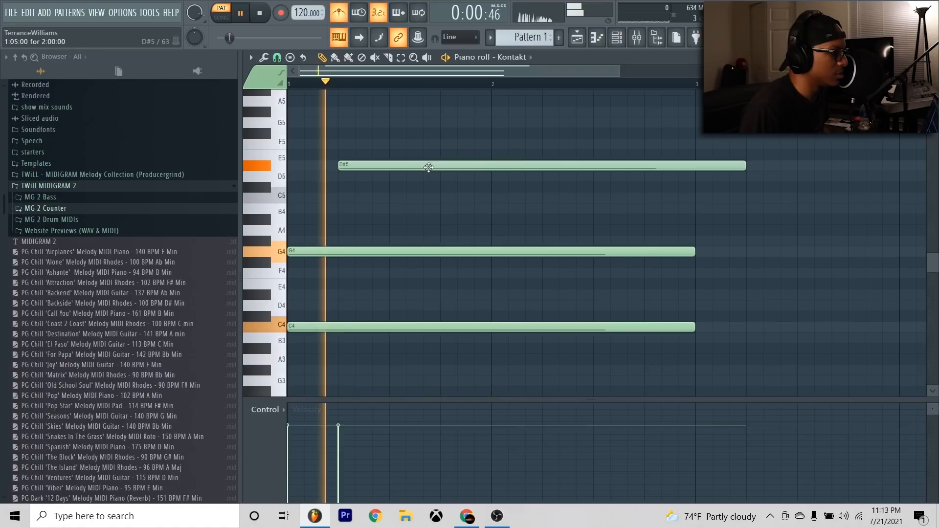
{"action": "key", "text": "space"}
{"action": "key", "text": "space"}
{"action": "left_click_drag", "start_coordinate": [365, 251], "coordinate": [379, 254]}
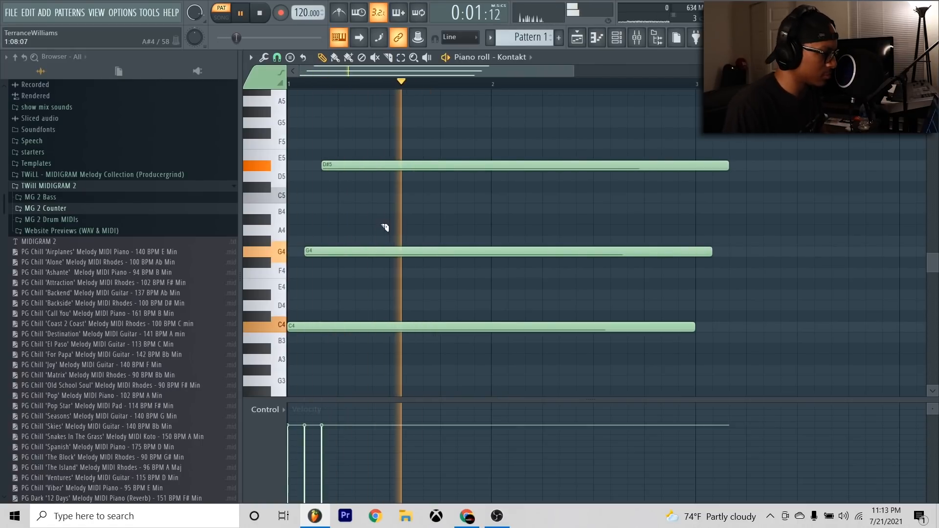
Slice the D#5 note at beat 3 of bar 1 and cut all chord notes off at the start of bar 2
{"action": "left_click_drag", "start_coordinate": [386, 226], "coordinate": [390, 151]}
{"action": "key", "text": "space"}
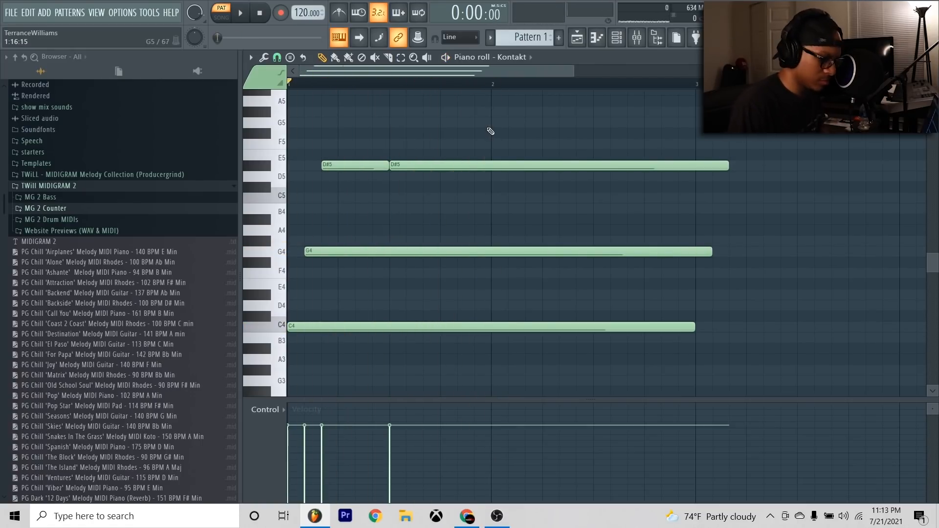
{"action": "left_click_drag", "start_coordinate": [491, 131], "coordinate": [491, 351]}
{"action": "left_click_drag", "start_coordinate": [512, 154], "coordinate": [435, 376]}
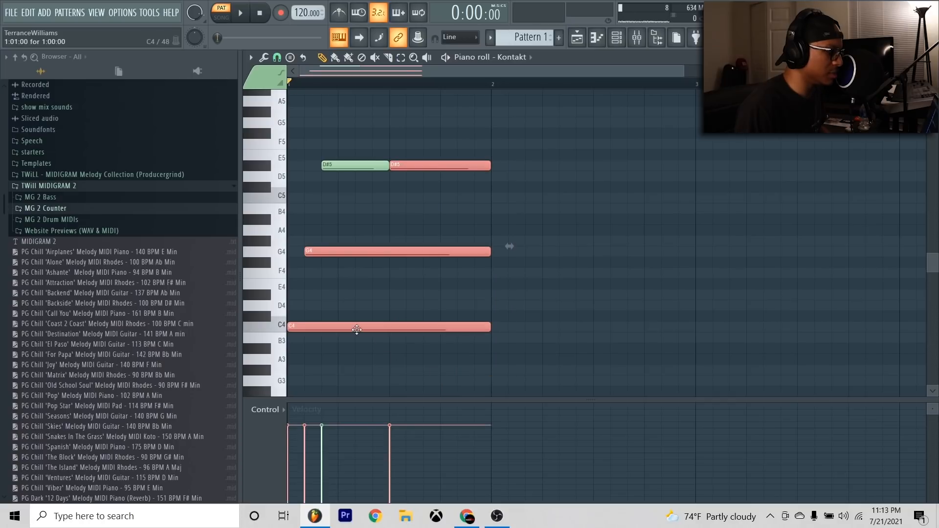
Clone the chord into bar 2 and transpose the copy down to G3, D4 and G#4
{"action": "left_click_drag", "start_coordinate": [357, 329], "coordinate": [546, 328]}
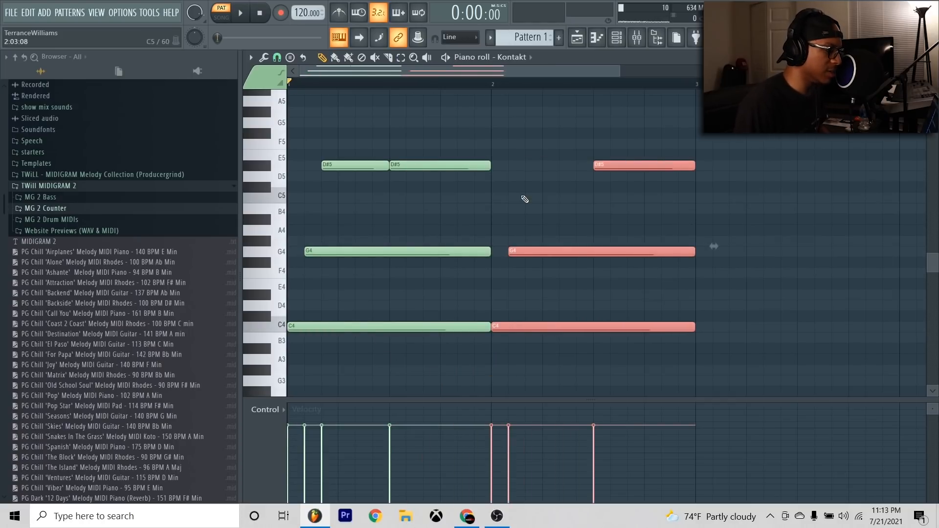
{"action": "key", "text": "shift+Down"}
{"action": "key", "text": "shift+Down"}
{"action": "key", "text": "shift+Down"}
{"action": "key", "text": "shift+Down"}
{"action": "key", "text": "shift+Down"}
Slice bar 1's G4 at beat 4 and turn the end into a 1/3-beat run of B4, G#4 and G4, checking it with playback
{"action": "left_click_drag", "start_coordinate": [440, 263], "coordinate": [440, 229]}
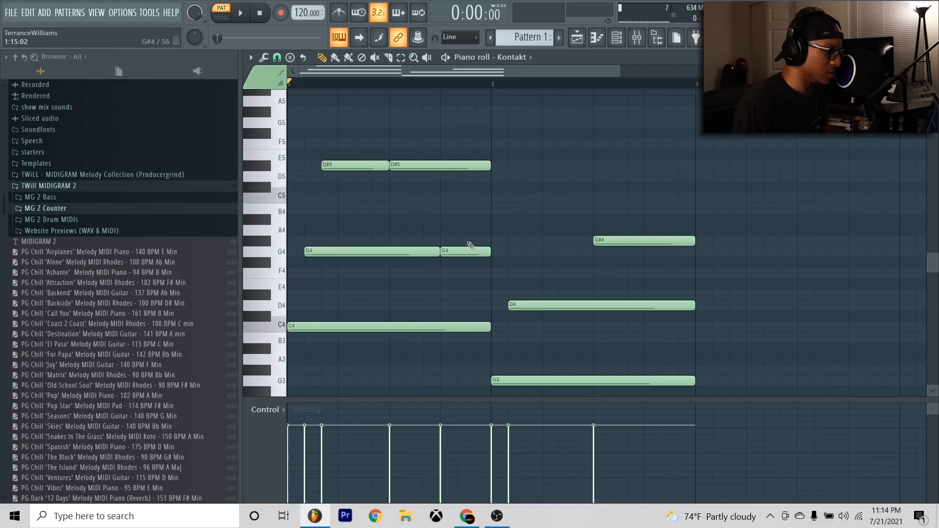
{"action": "left_click_drag", "start_coordinate": [448, 251], "coordinate": [448, 219]}
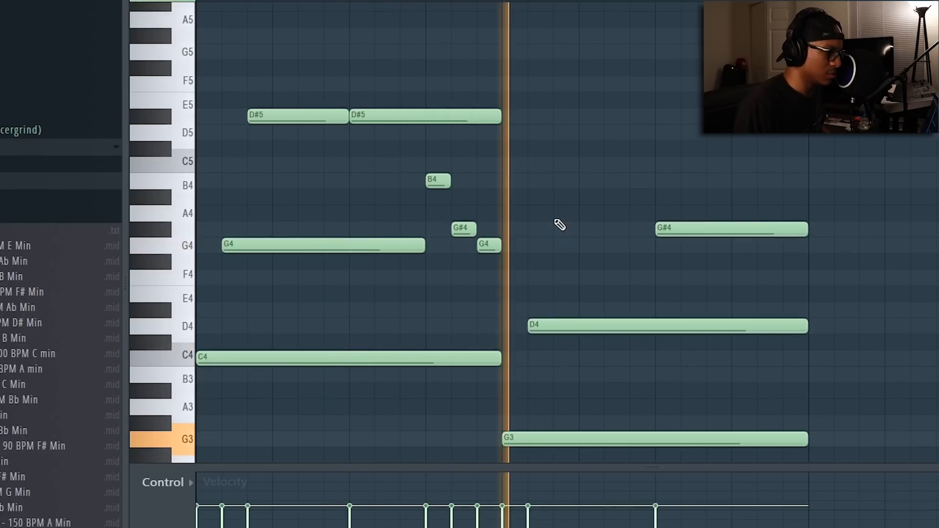
{"action": "right_click", "coordinate": [588, 217]}
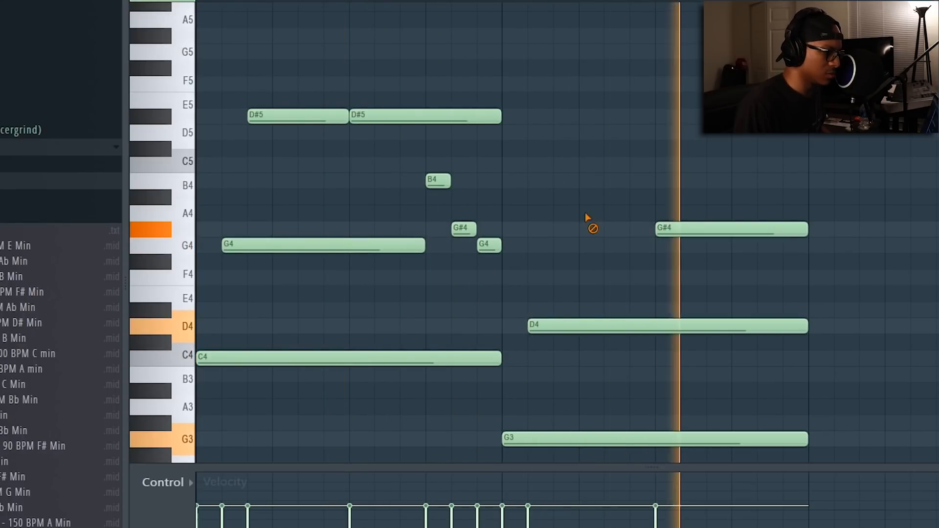
{"action": "key", "text": "space"}
Move bar 2's G#4 note to beat 2 and add a two-beat G4 note at beat 3
{"action": "left_click_drag", "start_coordinate": [717, 230], "coordinate": [692, 230]}
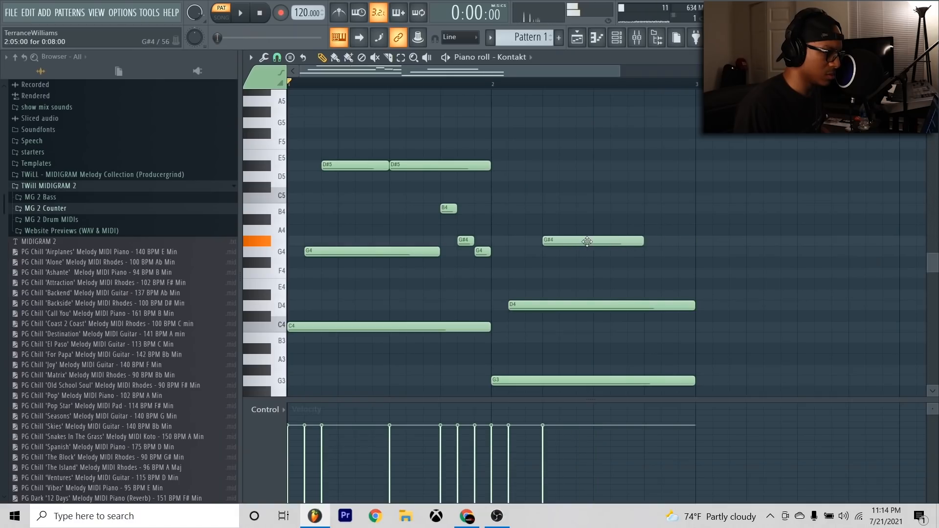
{"action": "scroll", "coordinate": [586, 242], "scroll_direction": "down", "scroll_amount": 2}
{"action": "left_click", "coordinate": [587, 187]}
{"action": "key", "text": "space"}
Extend the short G4 at the end of bar 1 into bar 2 and make bar 2's G#4 start where it ends
{"action": "scroll", "coordinate": [608, 147], "scroll_direction": "up", "scroll_amount": 3}
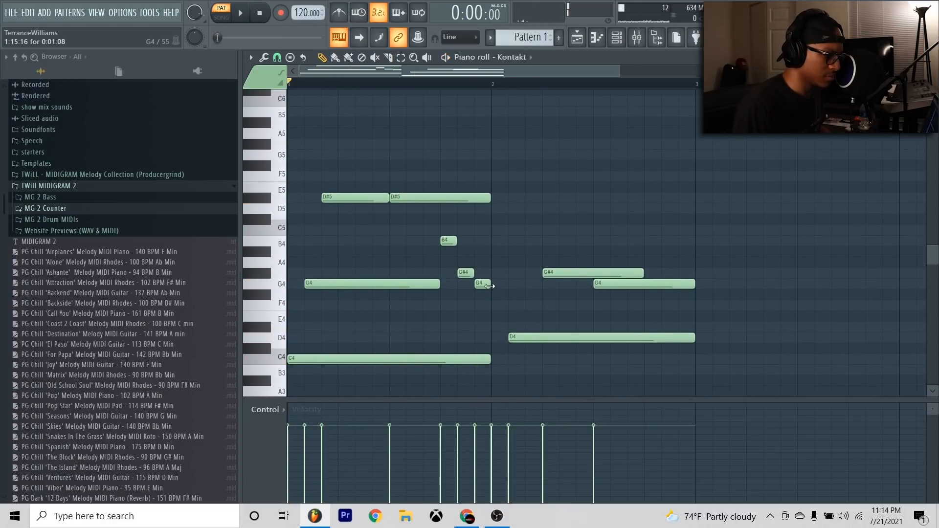
{"action": "left_click_drag", "start_coordinate": [489, 283], "coordinate": [525, 283]}
{"action": "scroll", "coordinate": [530, 255], "scroll_direction": "down", "scroll_amount": 2}
{"action": "left_click_drag", "start_coordinate": [552, 207], "coordinate": [535, 207]}
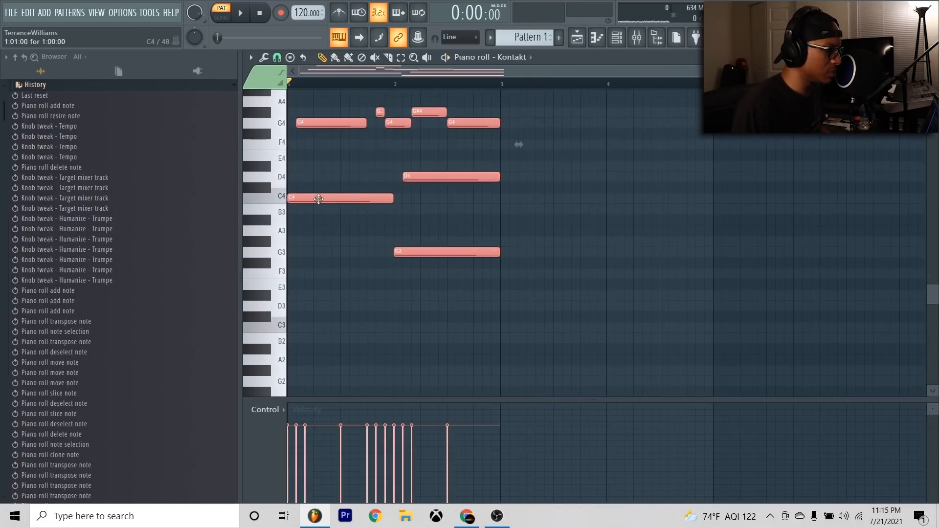
Clone the two-bar chord progression into bars 3 and 4
{"action": "left_click_drag", "start_coordinate": [318, 199], "coordinate": [531, 200]}
{"action": "scroll", "coordinate": [577, 227], "scroll_direction": "up", "scroll_amount": 5}
{"action": "scroll", "coordinate": [611, 200], "scroll_direction": "down", "scroll_amount": 5}
{"action": "scroll", "coordinate": [720, 221], "scroll_direction": "up", "scroll_amount": 4}
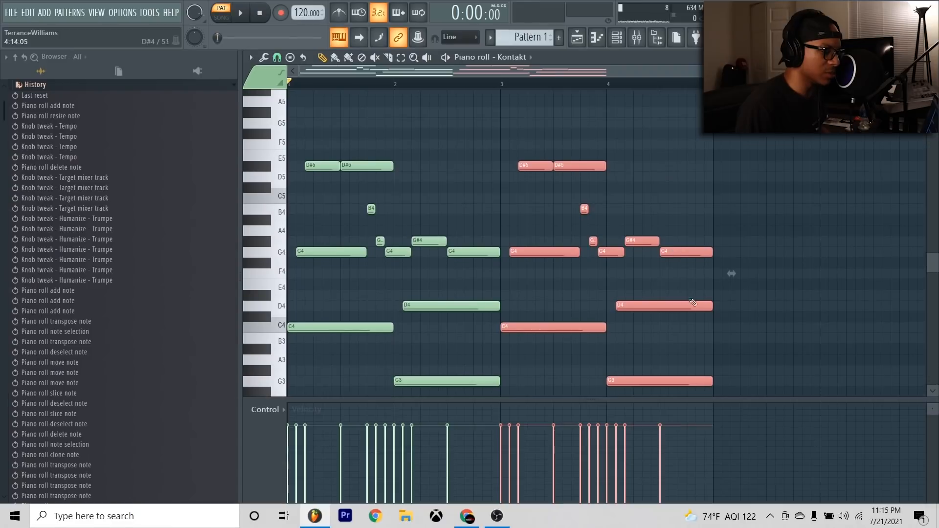
Slice bar 4's G3 at beat 3 and fill the bar's second half with three 2/3-beat G3 notes
{"action": "left_click_drag", "start_coordinate": [643, 196], "coordinate": [721, 391]}
{"action": "scroll", "coordinate": [742, 256], "scroll_direction": "up", "scroll_amount": 3}
{"action": "scroll", "coordinate": [687, 224], "scroll_direction": "down", "scroll_amount": 5}
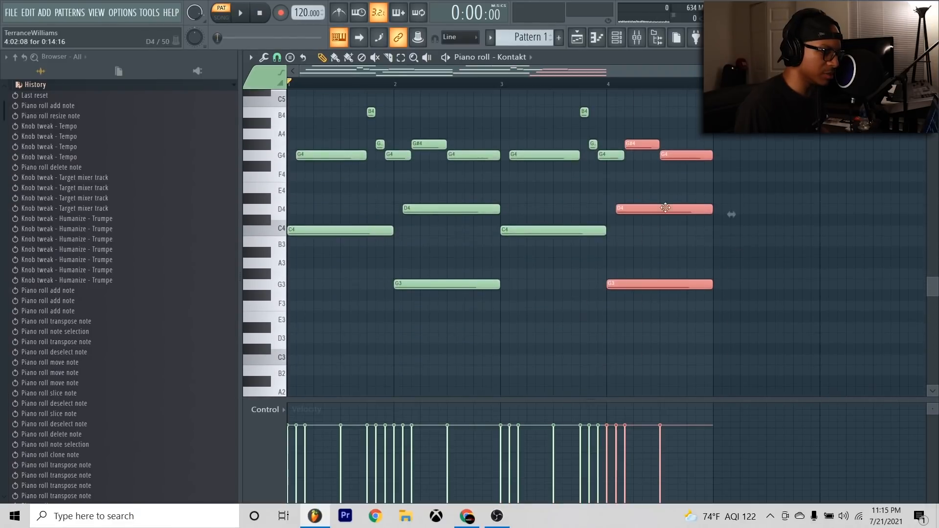
{"action": "key", "text": "space"}
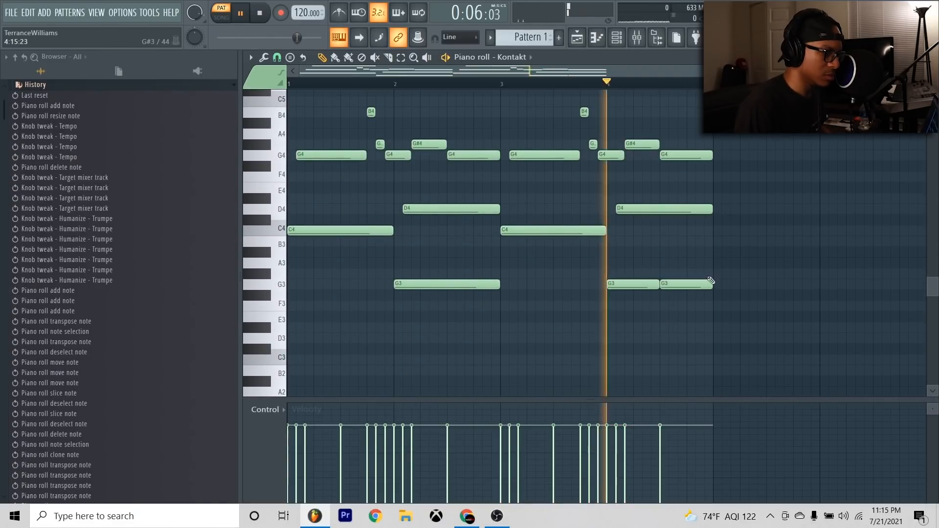
{"action": "left_click_drag", "start_coordinate": [712, 284], "coordinate": [678, 286]}
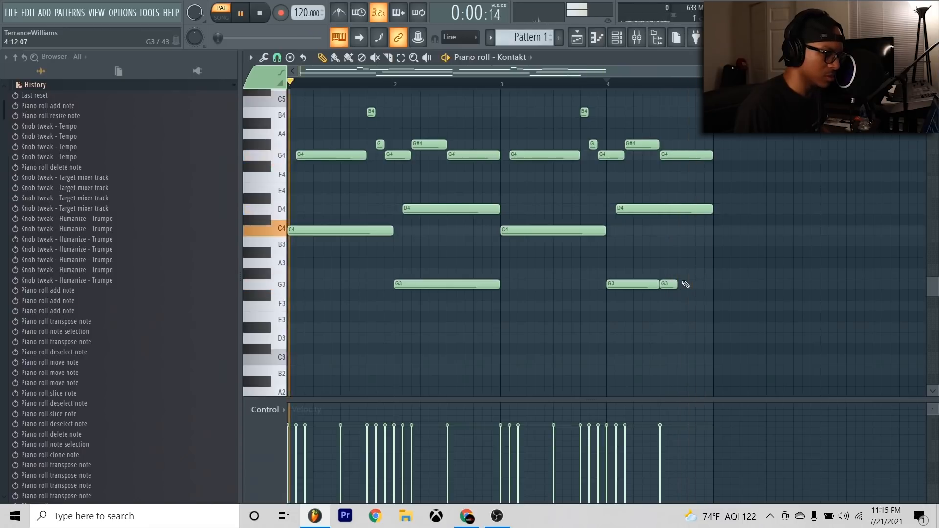
{"action": "left_click", "coordinate": [701, 284]}
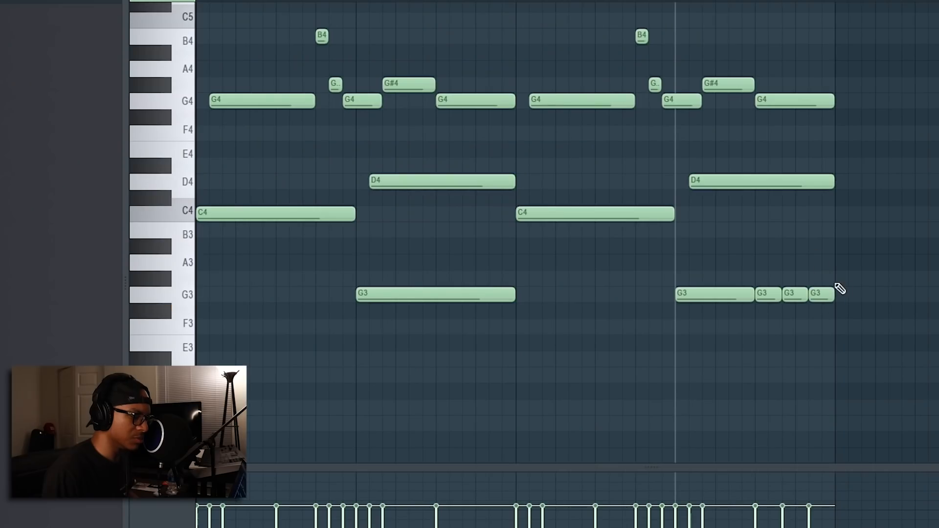
{"action": "key", "text": "space"}
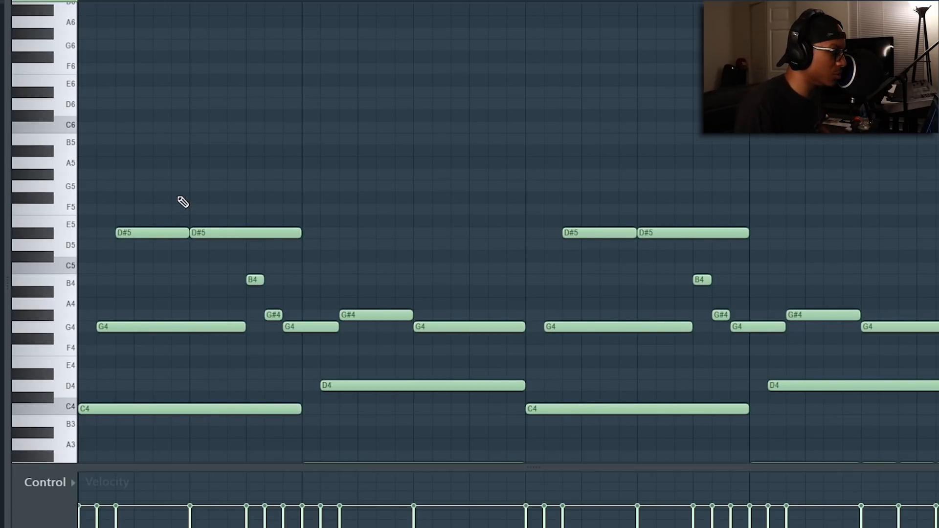
Sketch a top melody over bar 1 with G#5 on beat 2, G5 on beat 3 and another G#5 near the bar's end
{"action": "left_click", "coordinate": [142, 175]}
{"action": "left_click_drag", "start_coordinate": [170, 175], "coordinate": [190, 176]}
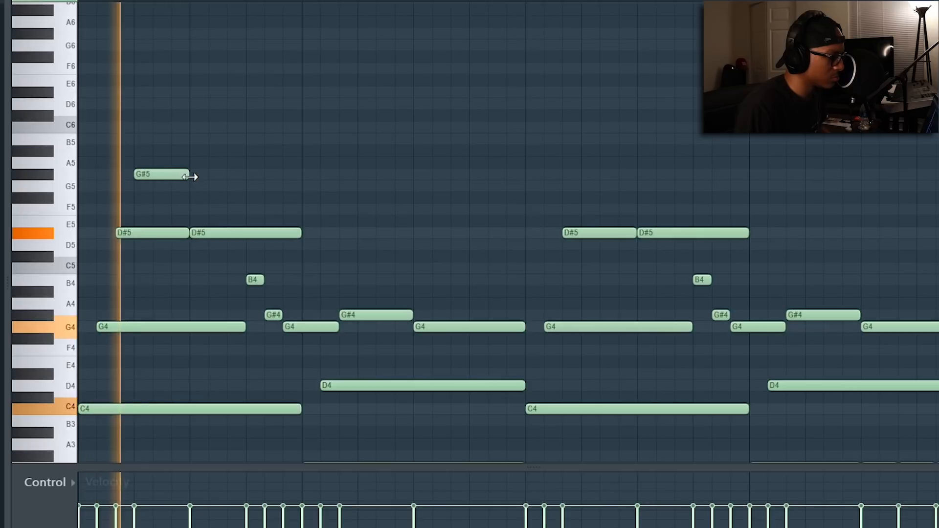
{"action": "left_click", "coordinate": [196, 186]}
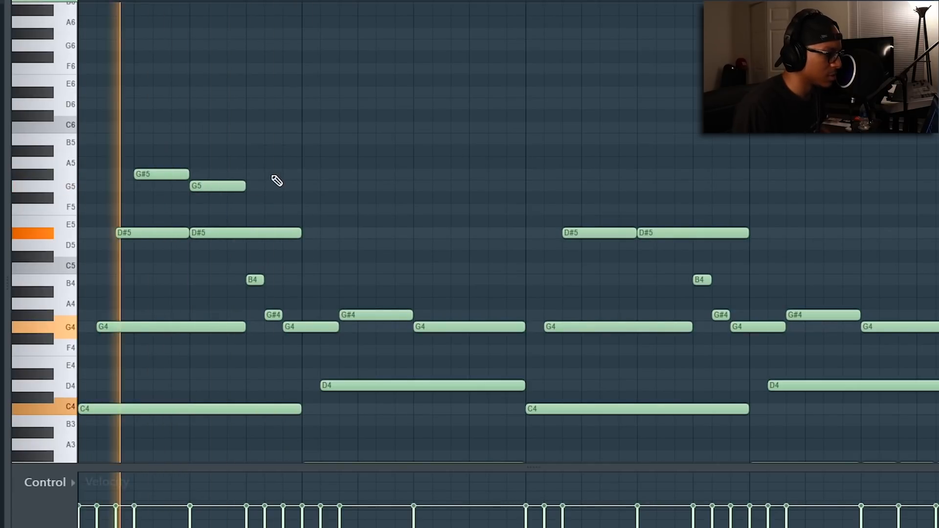
{"action": "left_click", "coordinate": [254, 175]}
{"action": "left_click_drag", "start_coordinate": [300, 175], "coordinate": [282, 175]}
{"action": "left_click", "coordinate": [288, 175]}
{"action": "right_click", "coordinate": [257, 176]}
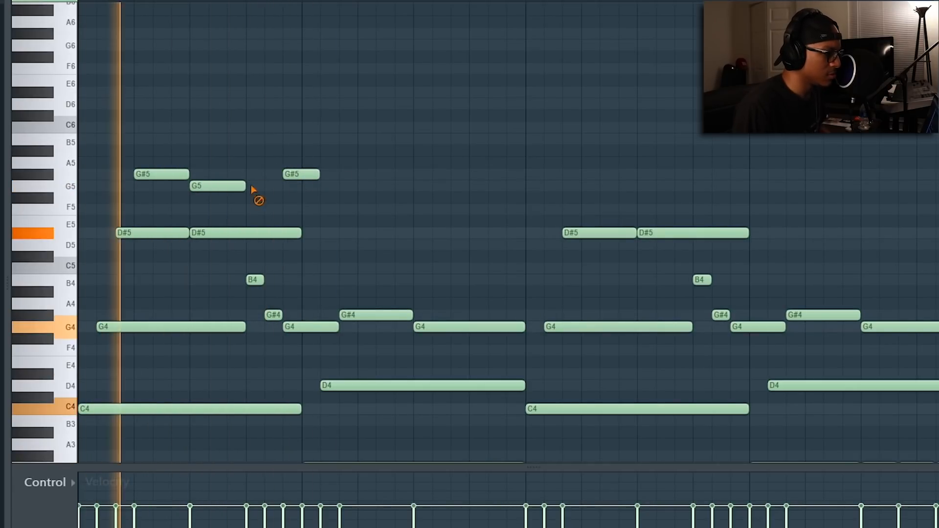
Rework bar 1's top melody into G#5 held over the first two beats, with 2/3-beat G5 and F5 notes ending the bar
{"action": "right_click", "coordinate": [239, 186]}
{"action": "left_click_drag", "start_coordinate": [163, 175], "coordinate": [195, 174]}
{"action": "left_click_drag", "start_coordinate": [284, 174], "coordinate": [223, 187]}
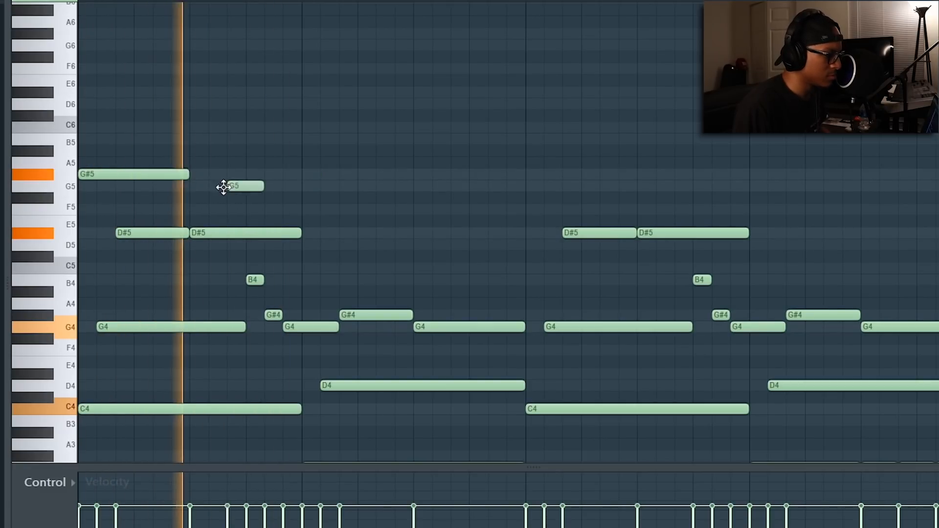
{"action": "left_click", "coordinate": [277, 189]}
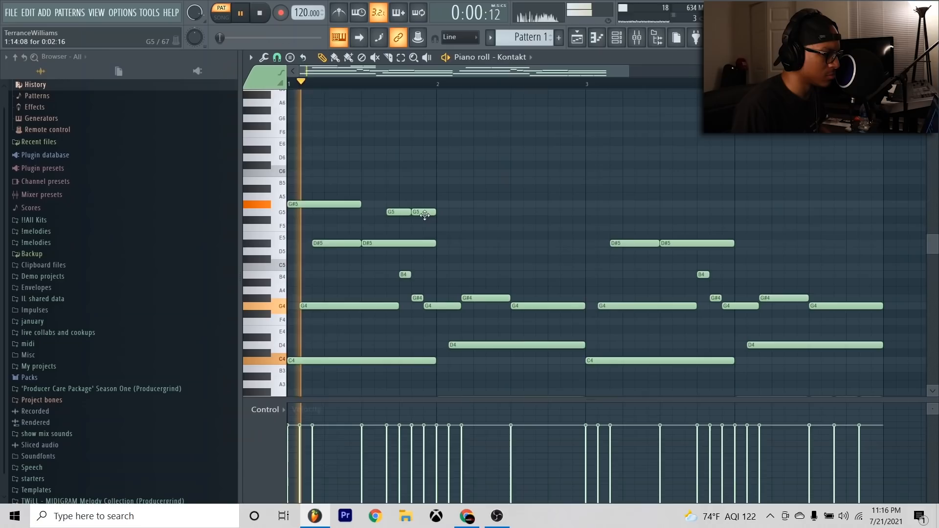
{"action": "left_click_drag", "start_coordinate": [282, 187], "coordinate": [285, 210]}
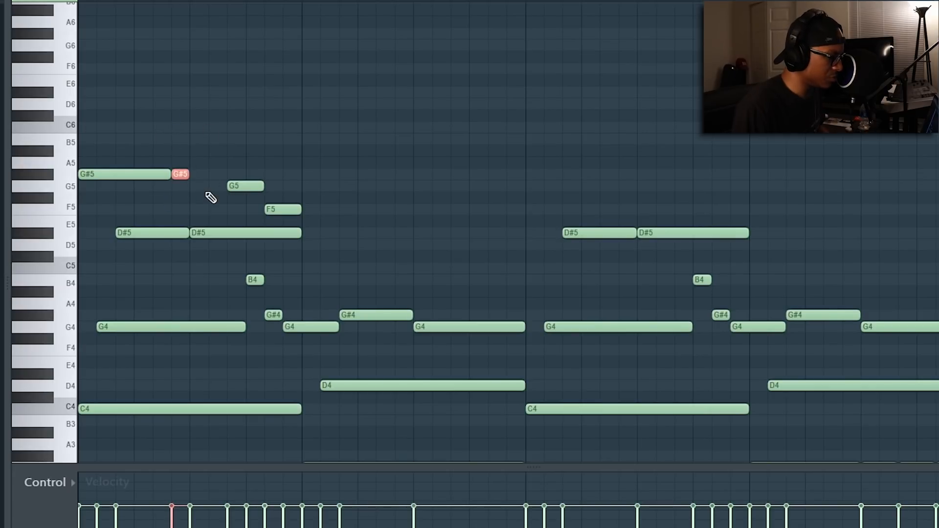
Chop bar 1's short G#5 before beat 3 into three rapid notes with rising velocities and play it back
{"action": "key", "text": "ctrl+u"}
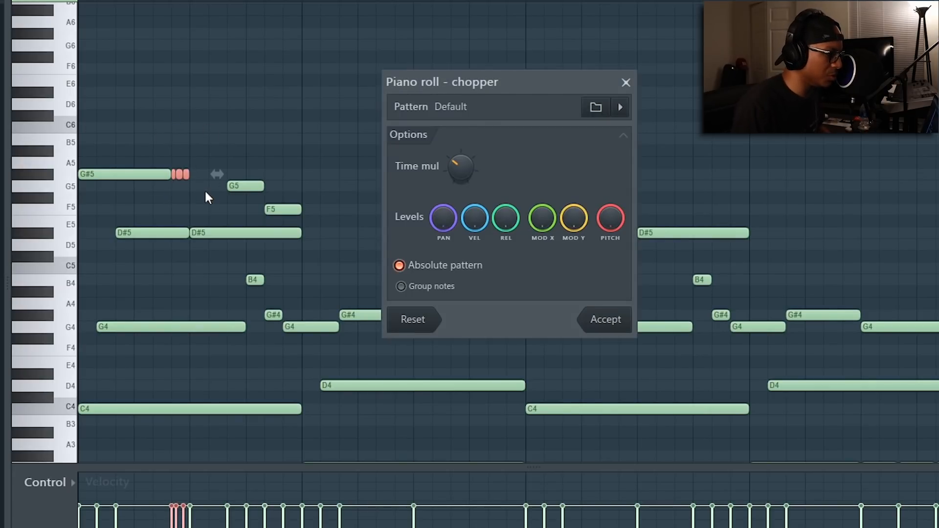
{"action": "left_click", "coordinate": [607, 320]}
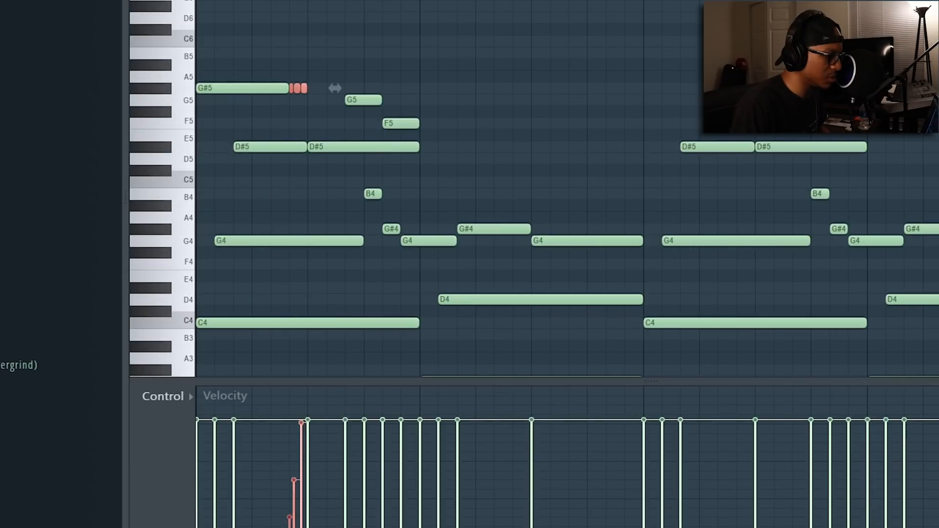
{"action": "key", "text": "space"}
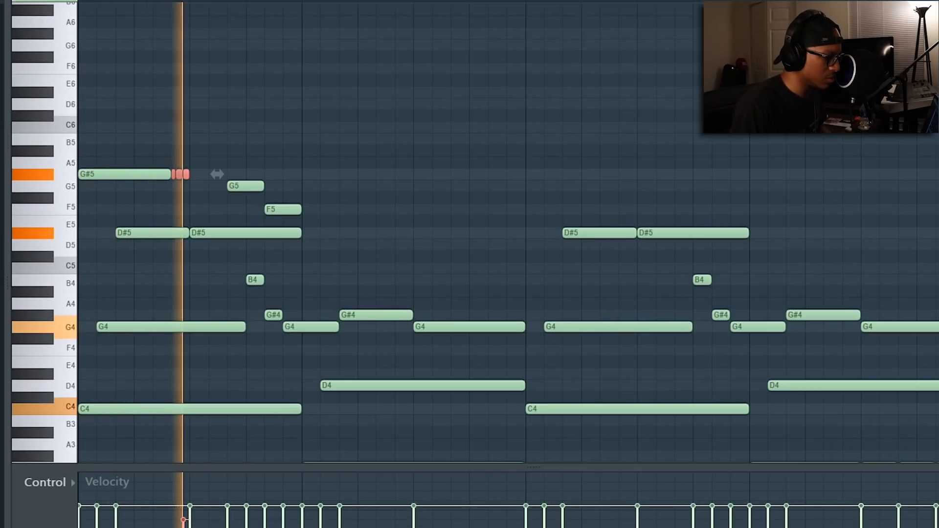
{"action": "key", "text": "space"}
Add a G5 over bar 2's first half and three 1/3-beat G5 notes with rising velocities at its end
{"action": "left_click", "coordinate": [306, 186]}
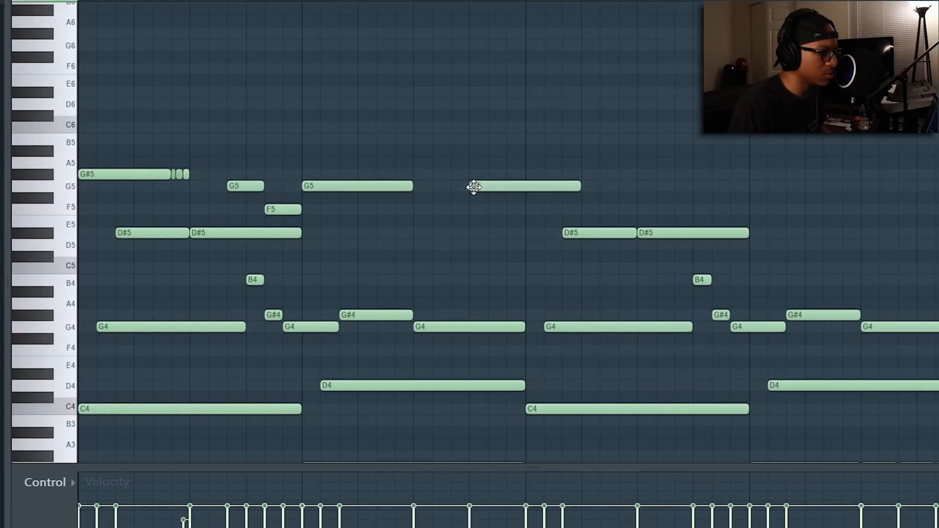
{"action": "left_click_drag", "start_coordinate": [528, 168], "coordinate": [452, 209]}
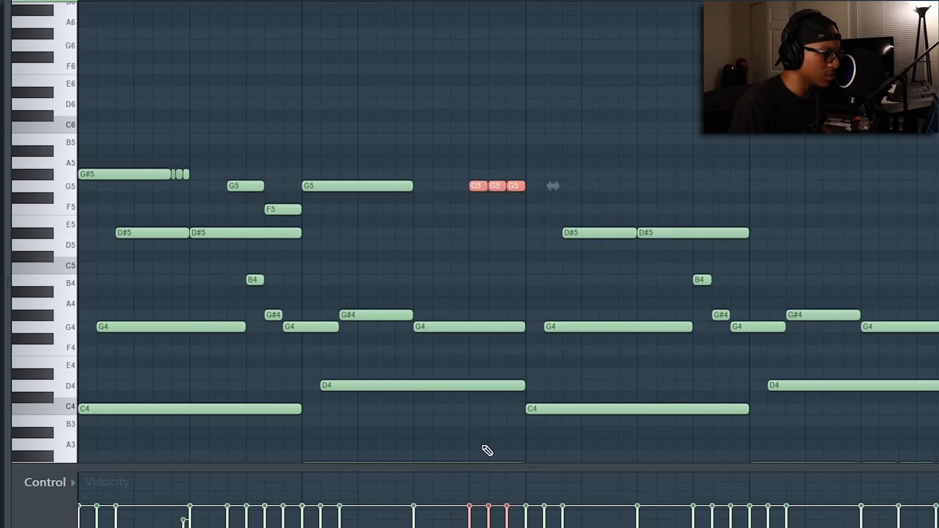
{"action": "key", "text": "space"}
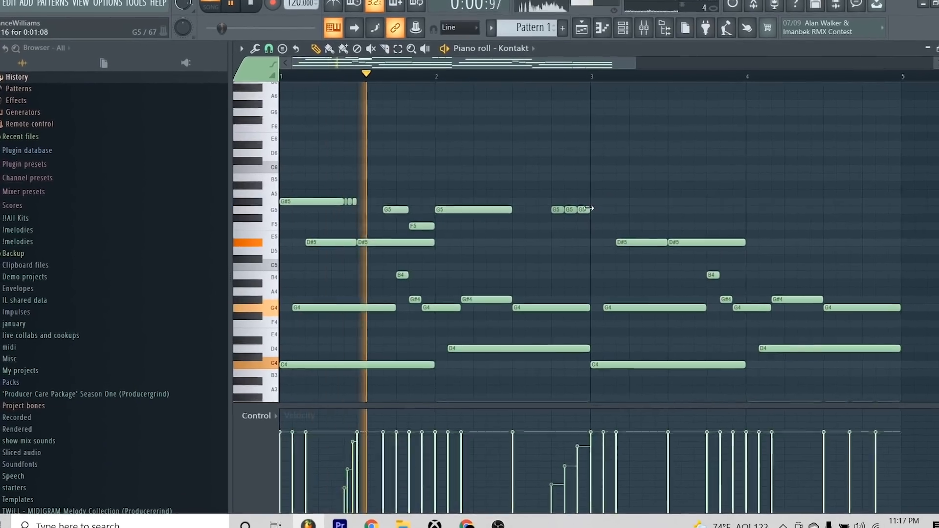
Extend the top melody into bar 3 with a one-beat G5 followed by 1/3-beat C6 and B5 notes
{"action": "left_click", "coordinate": [531, 185]}
{"action": "left_click_drag", "start_coordinate": [597, 208], "coordinate": [605, 219]}
{"action": "scroll", "coordinate": [600, 209], "scroll_direction": "up", "scroll_amount": 2}
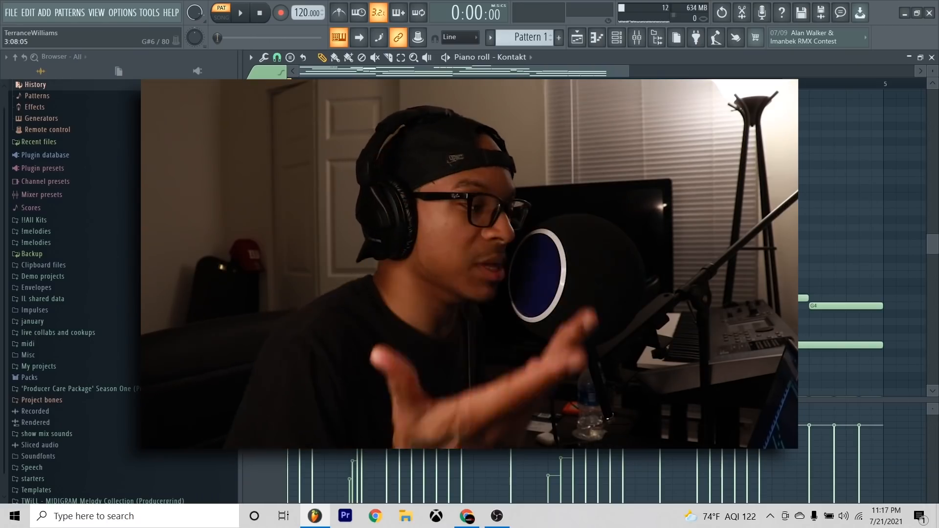
{"action": "left_click_drag", "start_coordinate": [591, 74], "coordinate": [621, 75]}
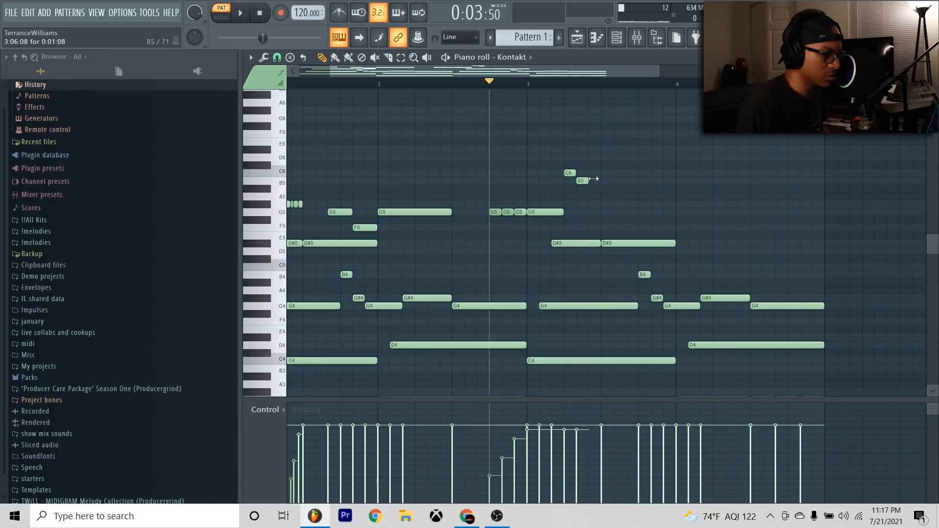
Chop the 1/3-beat B5 before beat 3 of bar 3 into three rapid notes and give them rising velocities
{"action": "key", "text": "ctrl+u"}
{"action": "left_click_drag", "start_coordinate": [583, 142], "coordinate": [826, 111]}
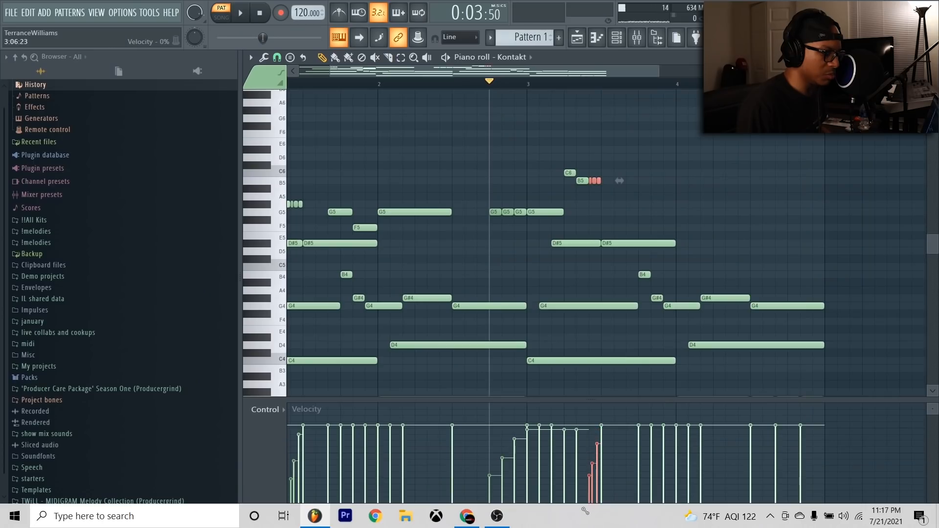
{"action": "key", "text": "space"}
Try a 2/3-beat G#5 on beat 3 of bar 3, followed by a G5 held to the bar's end
{"action": "left_click", "coordinate": [606, 204]}
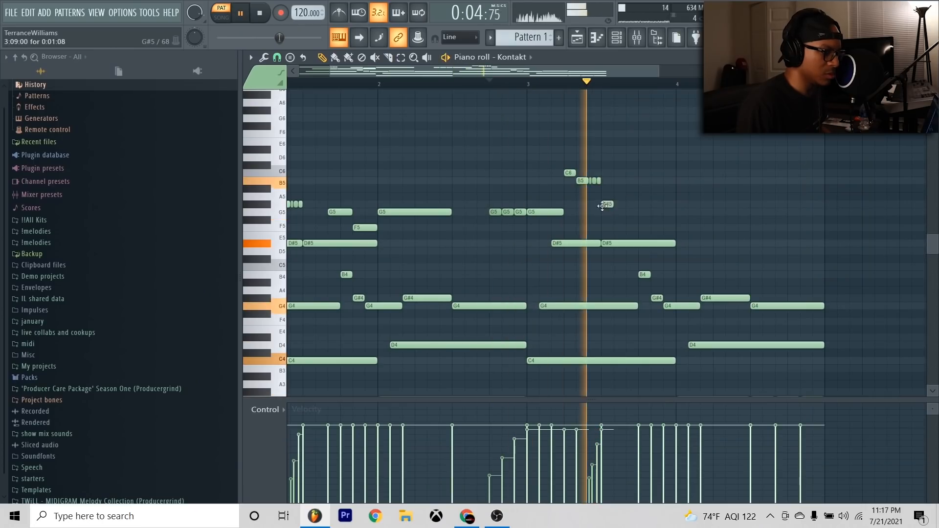
{"action": "key", "text": "space"}
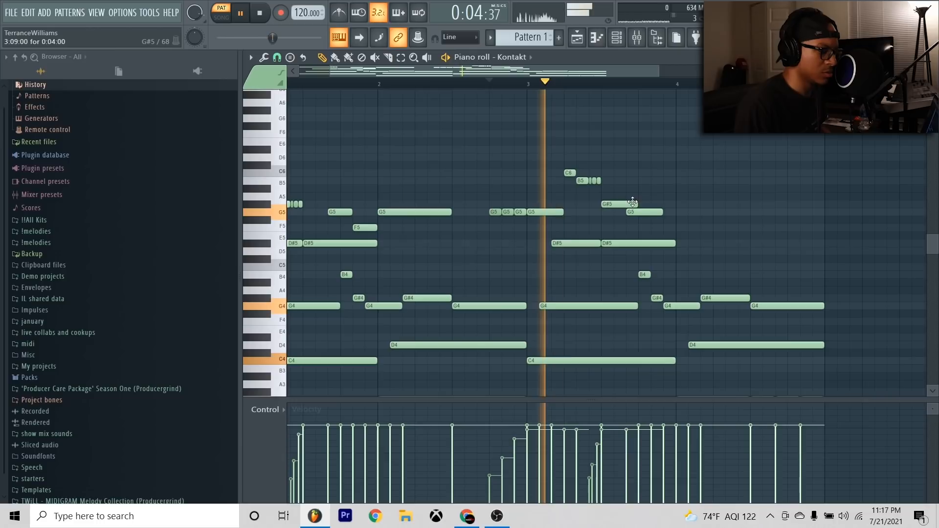
{"action": "left_click_drag", "start_coordinate": [637, 205], "coordinate": [628, 205]}
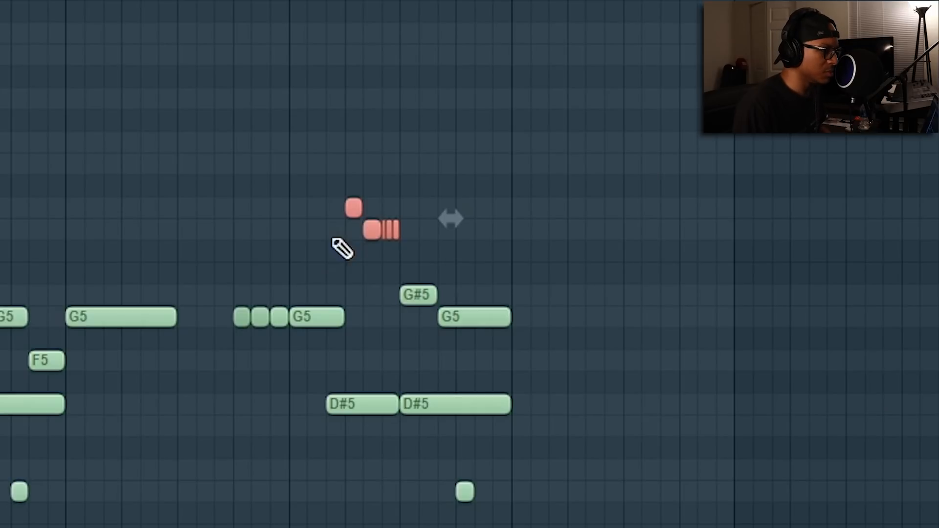
Move the C6 and chopped B5 notes to the end of bar 4 and reuse the first two bars' melody in bars 3 and 4
{"action": "left_click_drag", "start_coordinate": [561, 223], "coordinate": [691, 222]}
{"action": "left_click_drag", "start_coordinate": [691, 222], "coordinate": [710, 222]}
{"action": "right_click", "coordinate": [494, 207]}
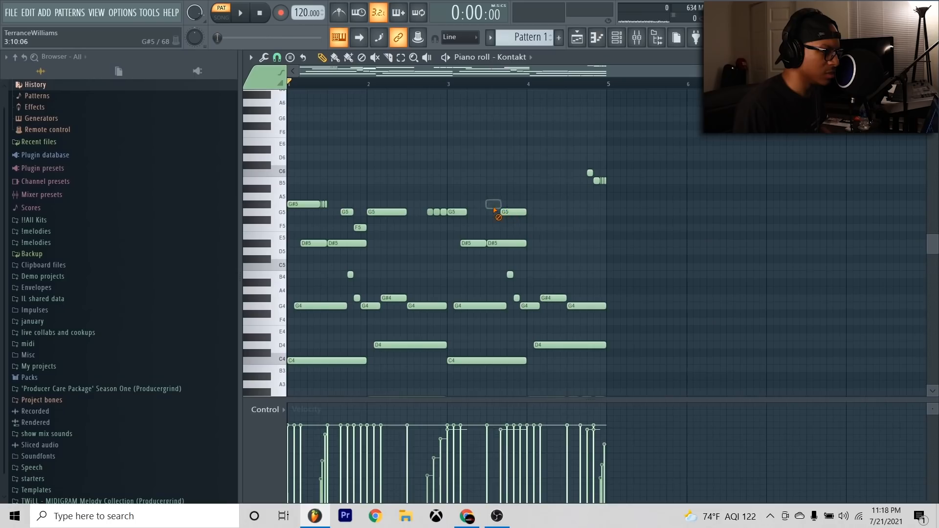
{"action": "left_click_drag", "start_coordinate": [471, 179], "coordinate": [289, 234]}
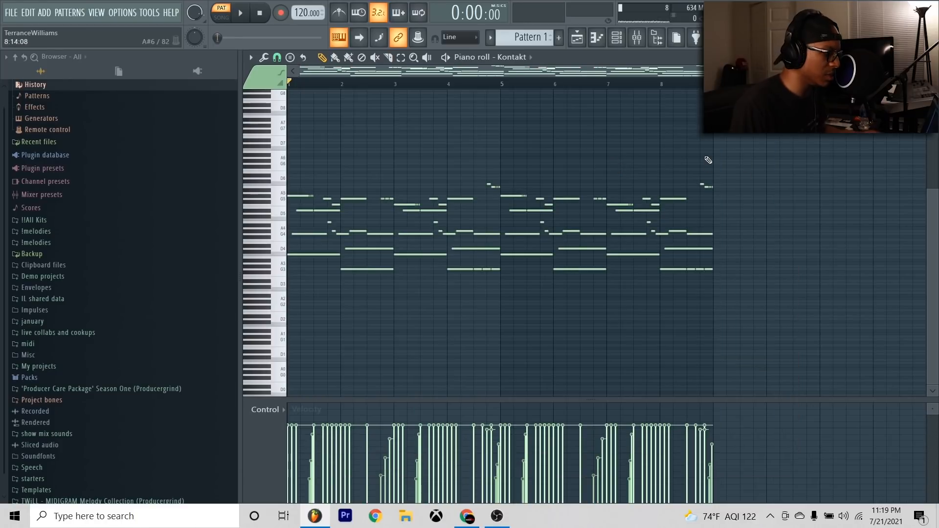
Randomize only the velocity levels of all the notes, in bipolar mode
{"action": "key", "text": "alt+r"}
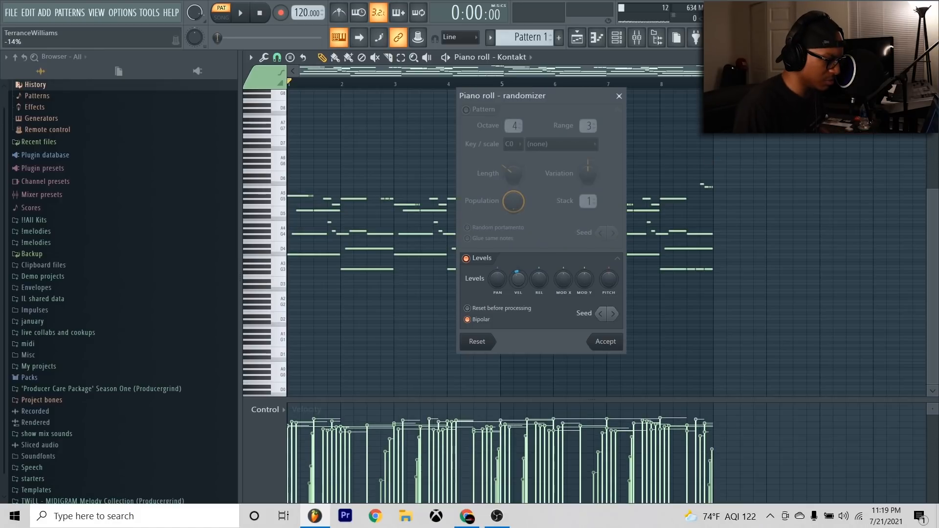
{"action": "left_click_drag", "start_coordinate": [515, 270], "coordinate": [515, 246]}
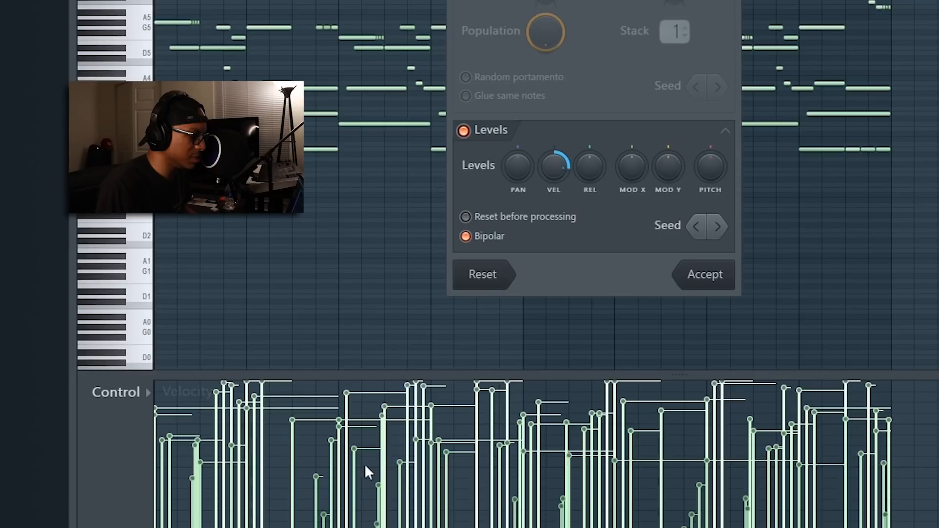
{"action": "mouse_move", "coordinate": [553, 166]}
{"action": "left_mouse_down"}
{"action": "mouse_move", "coordinate": [555, 184]}
{"action": "mouse_move", "coordinate": [561, 171]}
{"action": "left_mouse_up"}
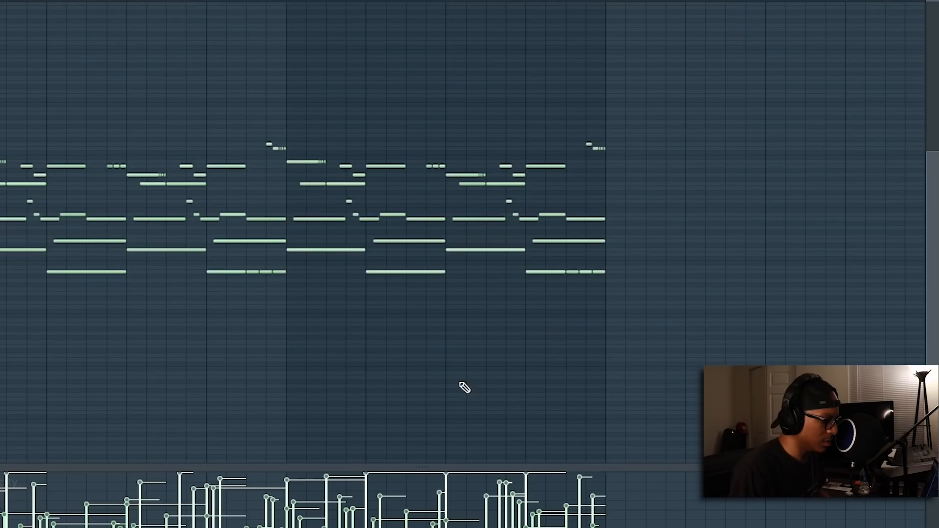
Scale down the note velocities with the level scaling multiplier and play the pattern back
{"action": "key", "text": "alt+x"}
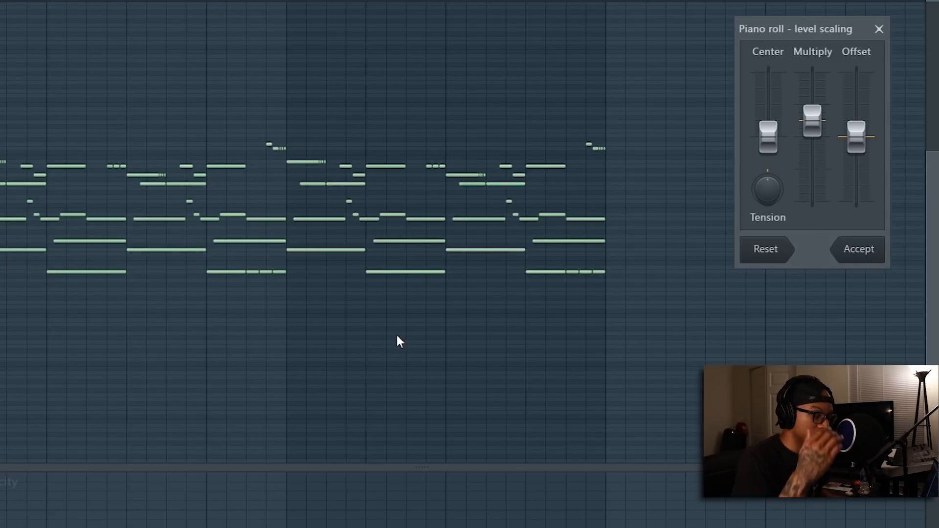
{"action": "left_click_drag", "start_coordinate": [813, 135], "coordinate": [813, 131]}
{"action": "key", "text": "space"}
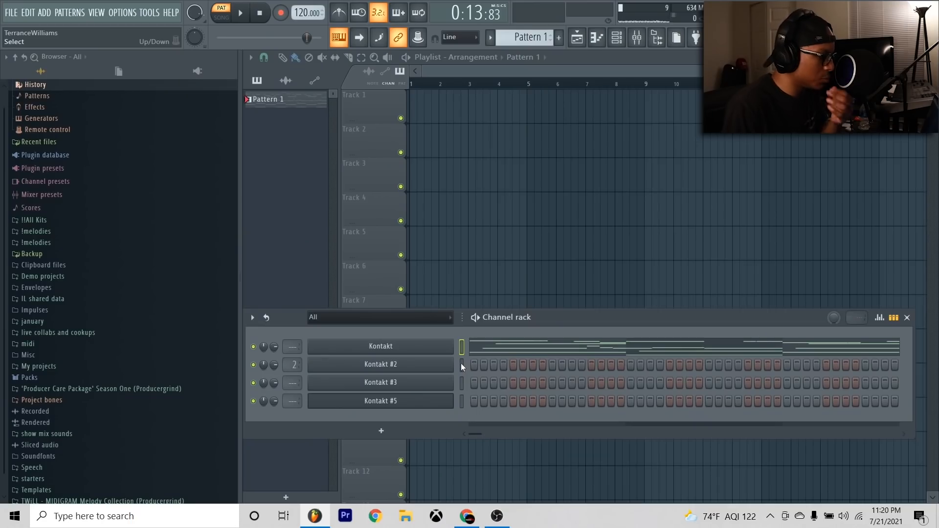
Bring up the mixer beneath the channel rack and load BabyComeback into Insert 1's first effect slot
{"action": "left_click", "coordinate": [636, 37]}
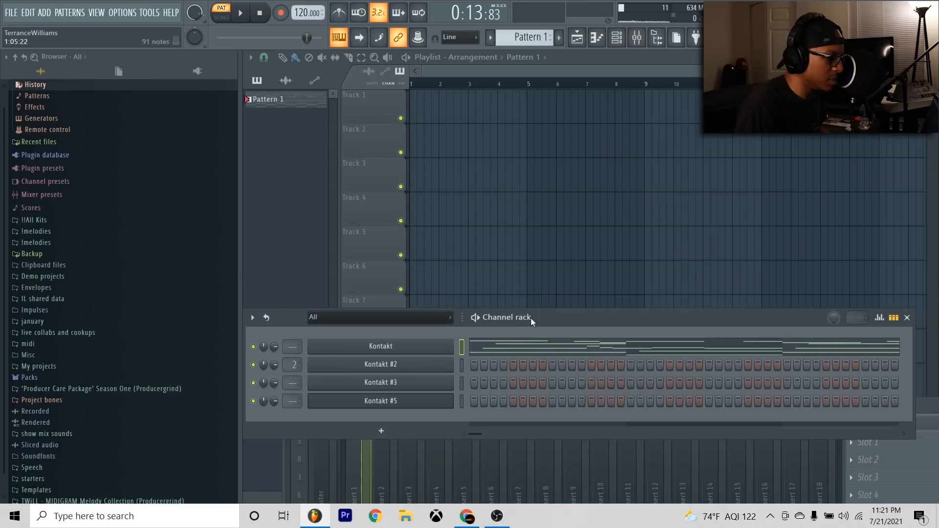
{"action": "left_click_drag", "start_coordinate": [530, 317], "coordinate": [507, 187]}
{"action": "left_click_drag", "start_coordinate": [499, 401], "coordinate": [460, 207]}
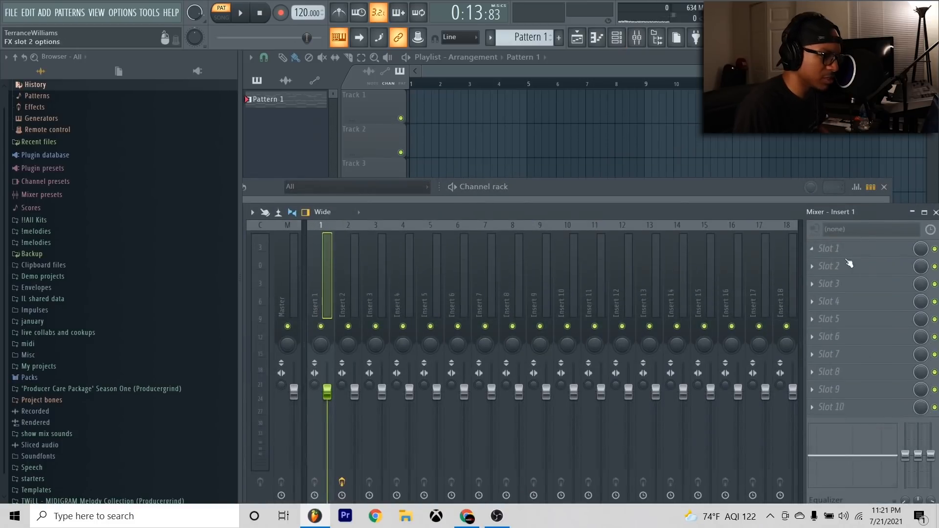
{"action": "left_click_drag", "start_coordinate": [272, 216], "coordinate": [272, 211]}
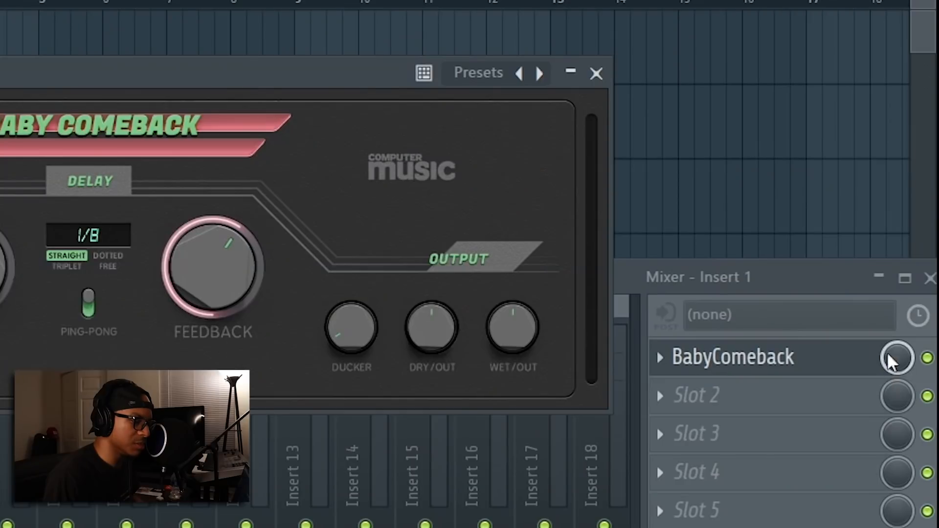
Lower BabyComeback's mix level in its effect slot and set its delay time to 1/16
{"action": "left_click_drag", "start_coordinate": [890, 357], "coordinate": [890, 384]}
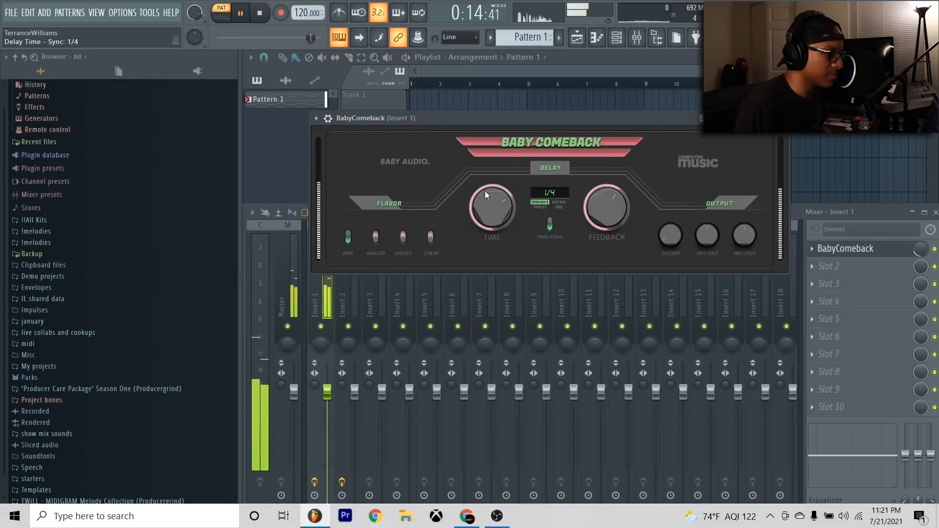
{"action": "left_click_drag", "start_coordinate": [513, 104], "coordinate": [478, 110]}
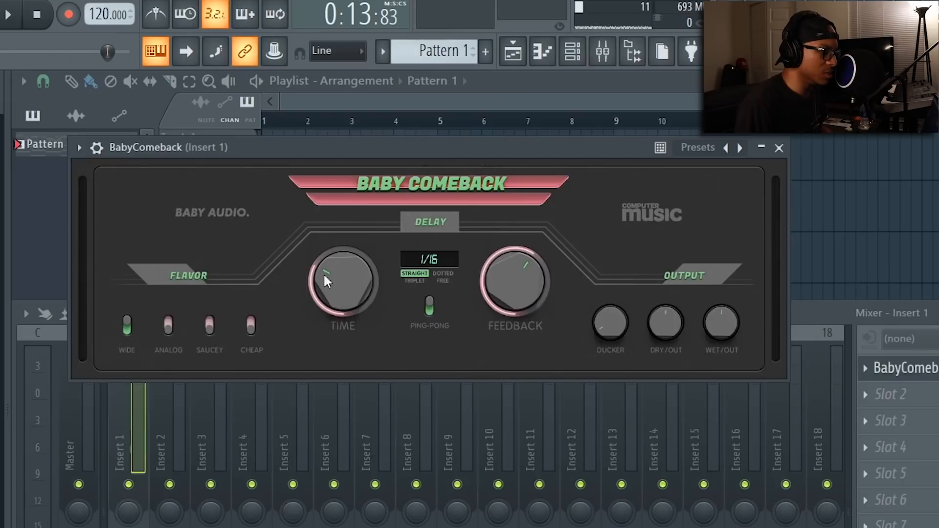
{"action": "left_click_drag", "start_coordinate": [455, 202], "coordinate": [457, 182]}
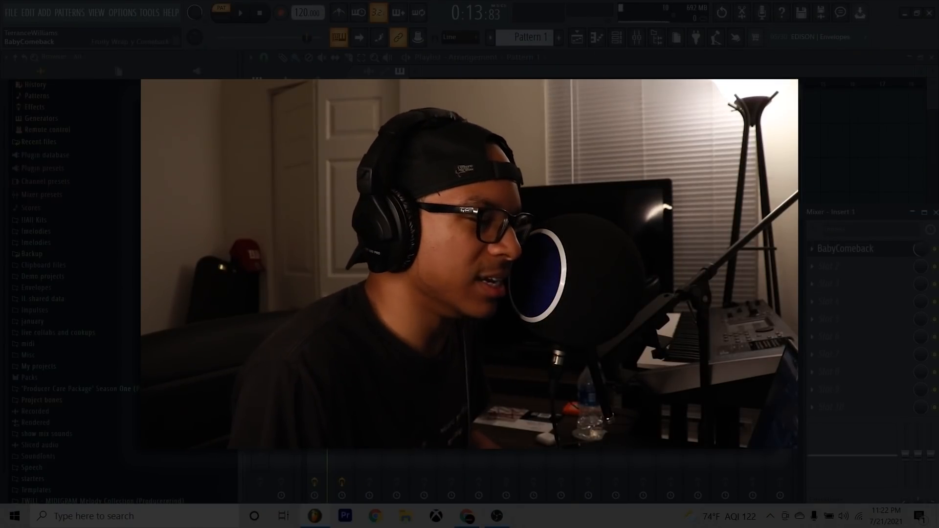
Load ValhallaVintageVerb into Insert 1's second effect slot
{"action": "left_click", "coordinate": [849, 264]}
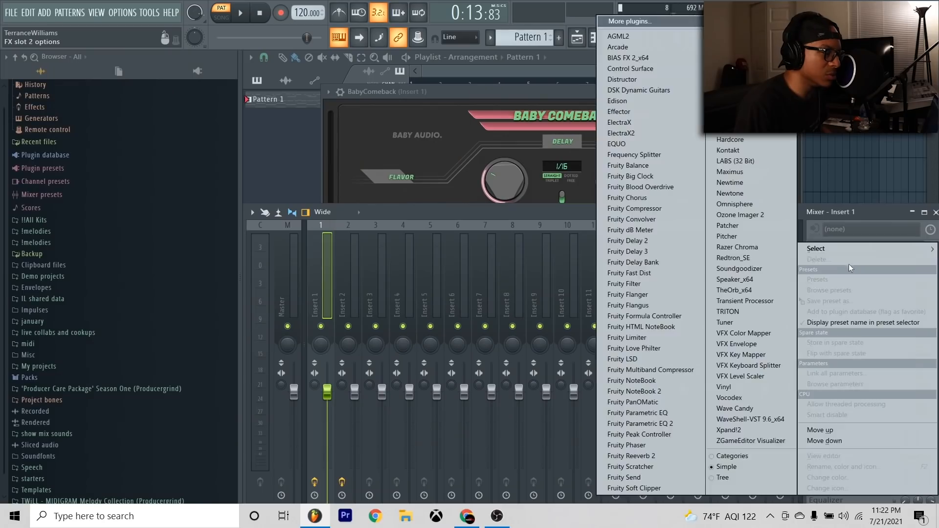
{"action": "left_click", "coordinate": [671, 22]}
Set the reverb to Room mode with 10.4 % mix, 0.30 s decay and 0.00 ms predelay
{"action": "left_click_drag", "start_coordinate": [338, 267], "coordinate": [355, 395]}
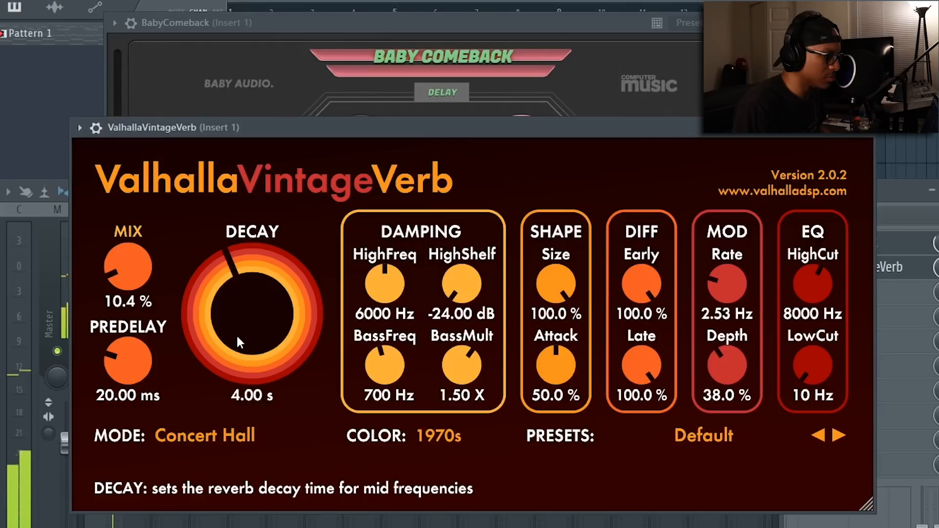
{"action": "left_click_drag", "start_coordinate": [414, 312], "coordinate": [394, 363]}
{"action": "left_click_drag", "start_coordinate": [338, 333], "coordinate": [339, 357]}
{"action": "left_click_drag", "start_coordinate": [248, 321], "coordinate": [243, 334]}
{"action": "left_click", "coordinate": [227, 435]}
{"action": "left_click", "coordinate": [396, 146]}
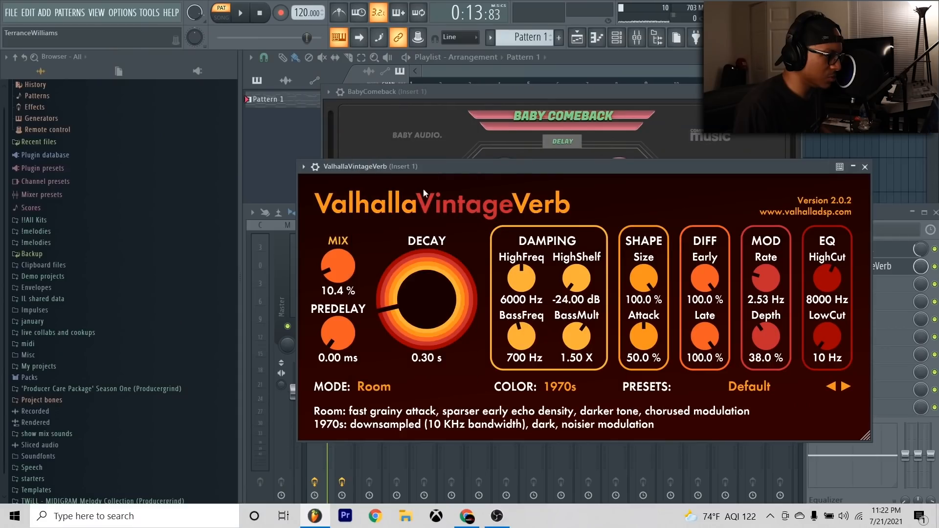
Load the Thin Plate preset in ValhallaVintageVerb and adjust its mix
{"action": "left_click_drag", "start_coordinate": [479, 168], "coordinate": [458, 107]}
{"action": "left_click", "coordinate": [720, 324]}
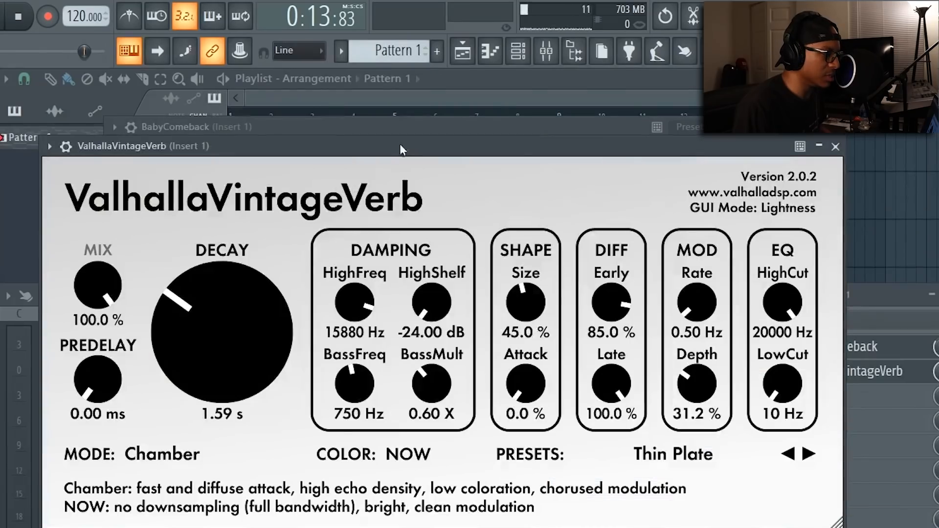
{"action": "left_click_drag", "start_coordinate": [400, 149], "coordinate": [402, 122]}
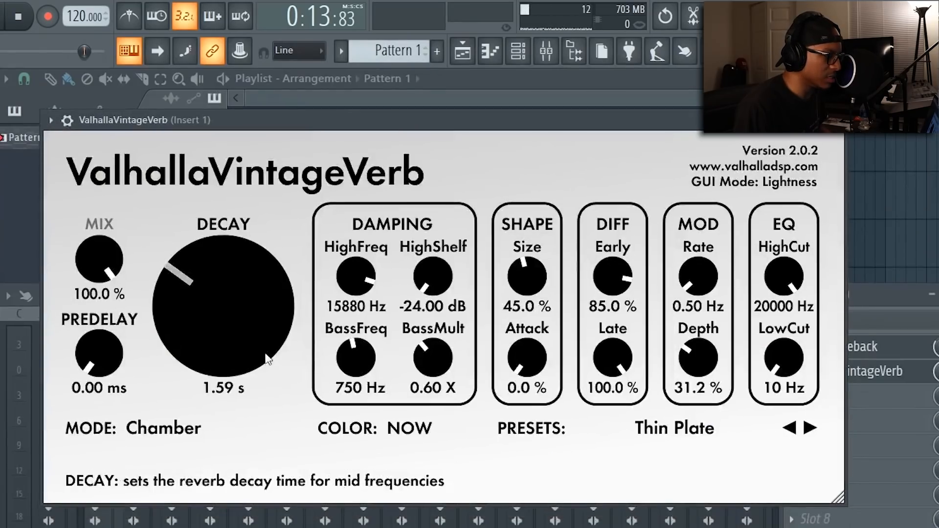
{"action": "left_click_drag", "start_coordinate": [332, 117], "coordinate": [346, 116]}
{"action": "mouse_move", "coordinate": [96, 262]}
{"action": "left_mouse_down"}
{"action": "mouse_move", "coordinate": [119, 277]}
{"action": "mouse_move", "coordinate": [109, 268]}
{"action": "left_mouse_up"}
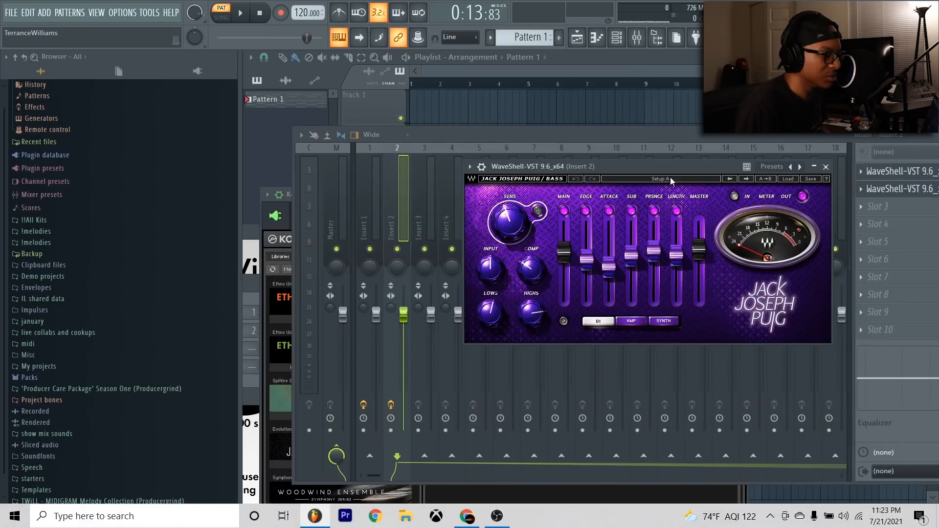
Examine the Jack Joseph Puig Bass plugin on Insert 2, including its AMP and DI modes, and return to the effect slots
{"action": "left_click_drag", "start_coordinate": [672, 168], "coordinate": [650, 97]}
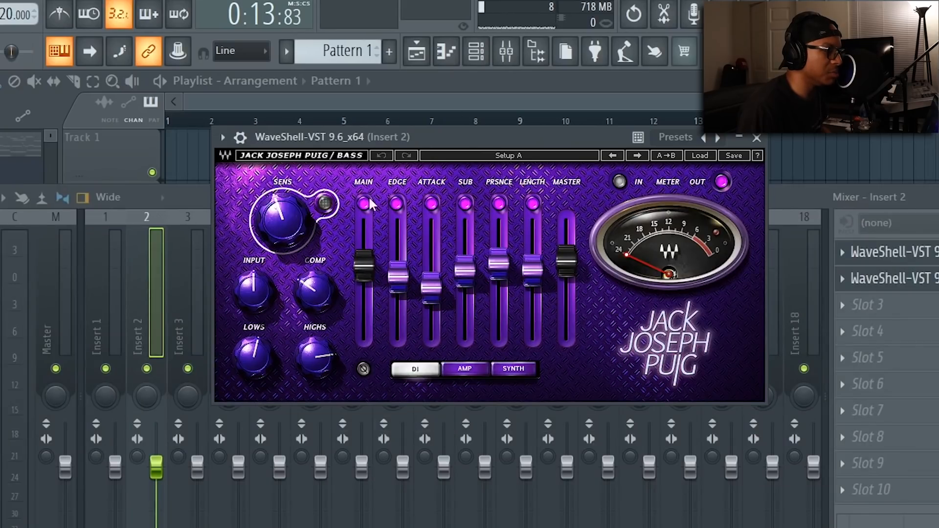
{"action": "left_click_drag", "start_coordinate": [447, 147], "coordinate": [425, 173]}
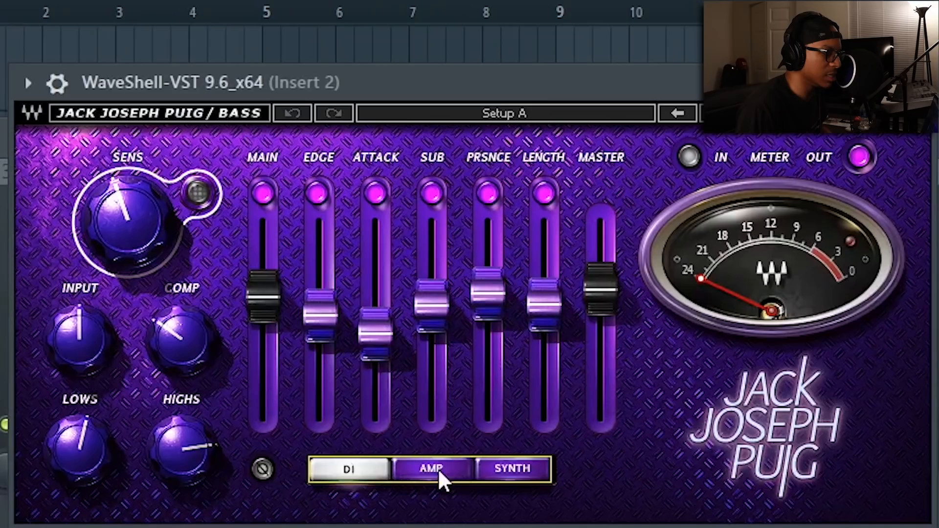
{"action": "left_click", "coordinate": [446, 397]}
{"action": "left_click", "coordinate": [391, 397]}
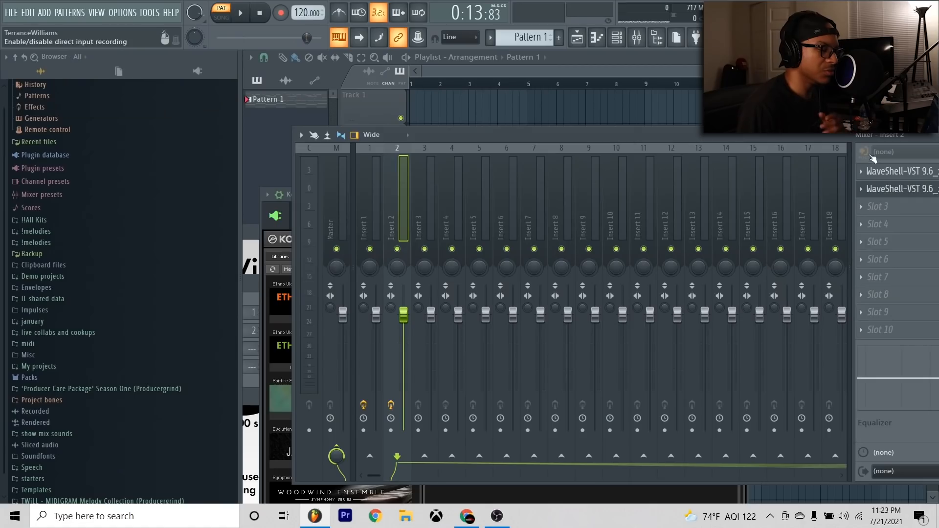
{"action": "left_click_drag", "start_coordinate": [906, 141], "coordinate": [830, 134]}
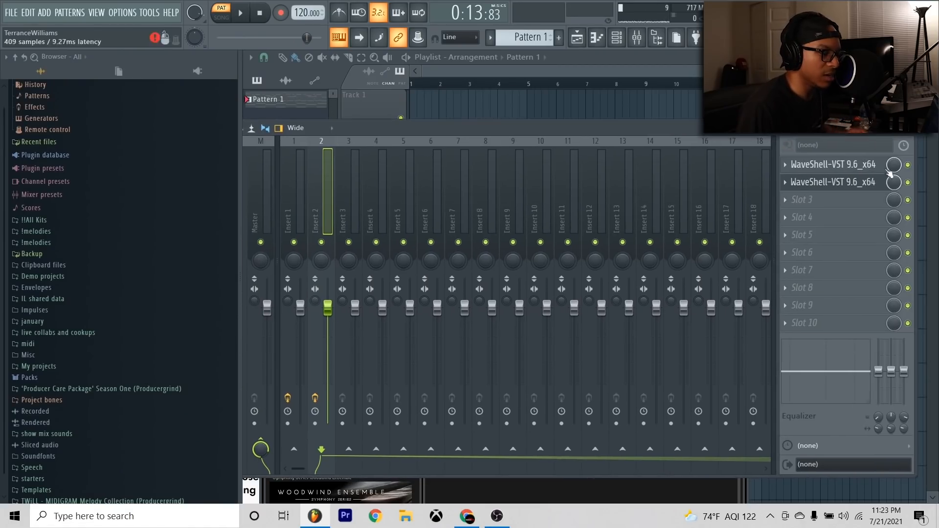
Remove the extra bass plugin from Insert 2's second slot and move the Renaissance Bass window clear of the Kontakt #2 window
{"action": "left_click", "coordinate": [785, 166]}
{"action": "left_click", "coordinate": [804, 191]}
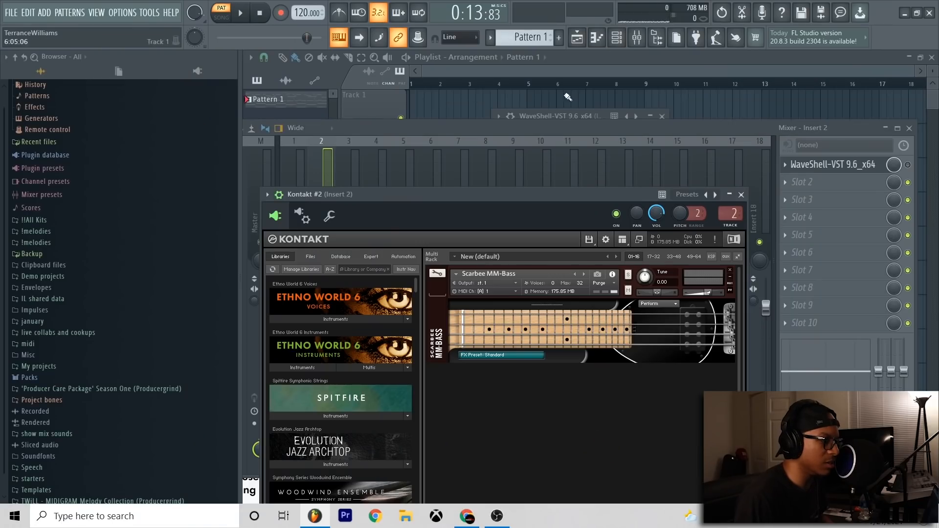
{"action": "left_click", "coordinate": [580, 116]}
{"action": "left_click_drag", "start_coordinate": [579, 116], "coordinate": [719, 58]}
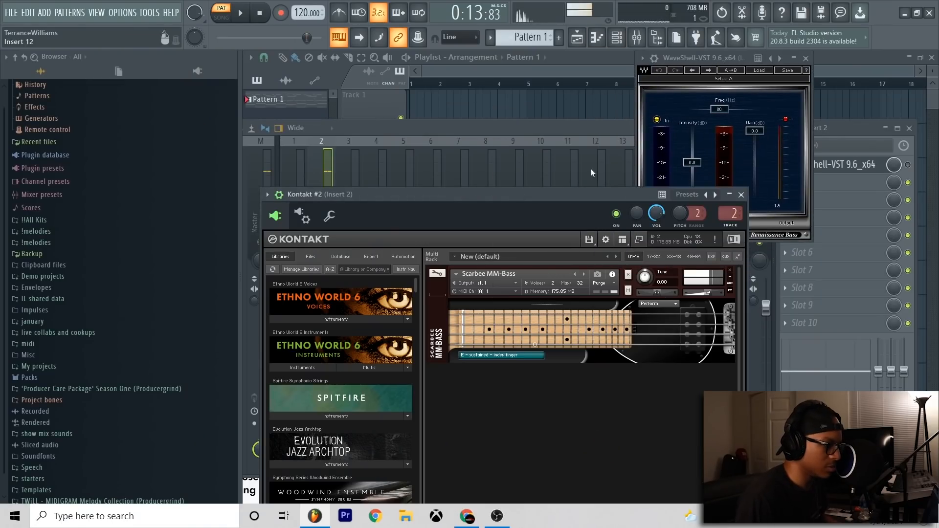
Enable Renaissance Bass on Insert 2, set its frequency to 60 Hz and raise its intensity to about 1.0 dB
{"action": "left_click", "coordinate": [907, 166]}
{"action": "left_click", "coordinate": [732, 96]}
{"action": "left_click", "coordinate": [568, 195]}
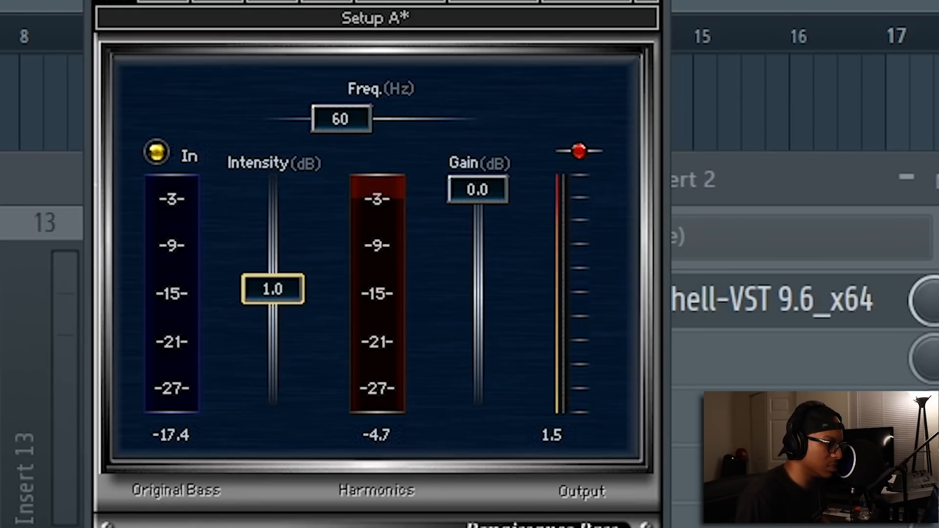
{"action": "left_click_drag", "start_coordinate": [290, 294], "coordinate": [290, 285]}
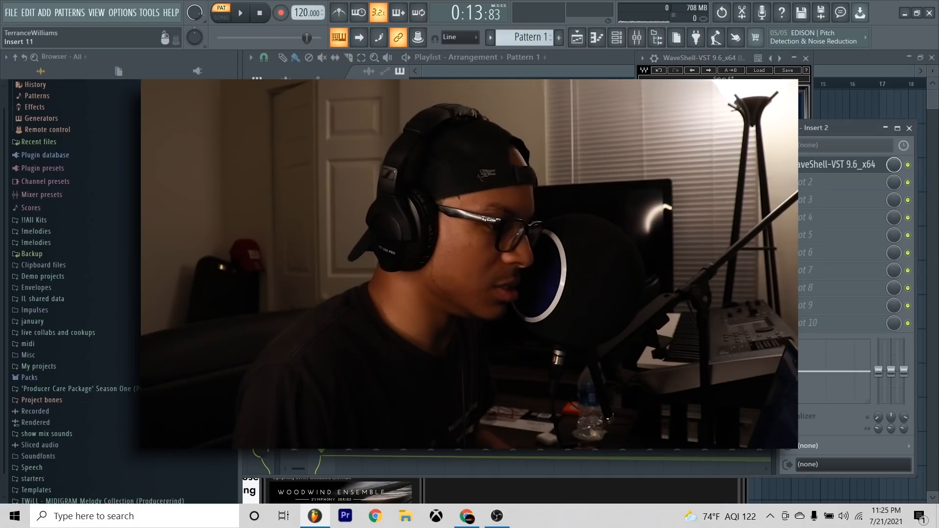
Load FabFilter Pro-Q 2 (Mono) into Insert 2's second slot and add a band at about 7.3 kHz
{"action": "left_click", "coordinate": [830, 188]}
{"action": "mouse_move", "coordinate": [802, 197]}
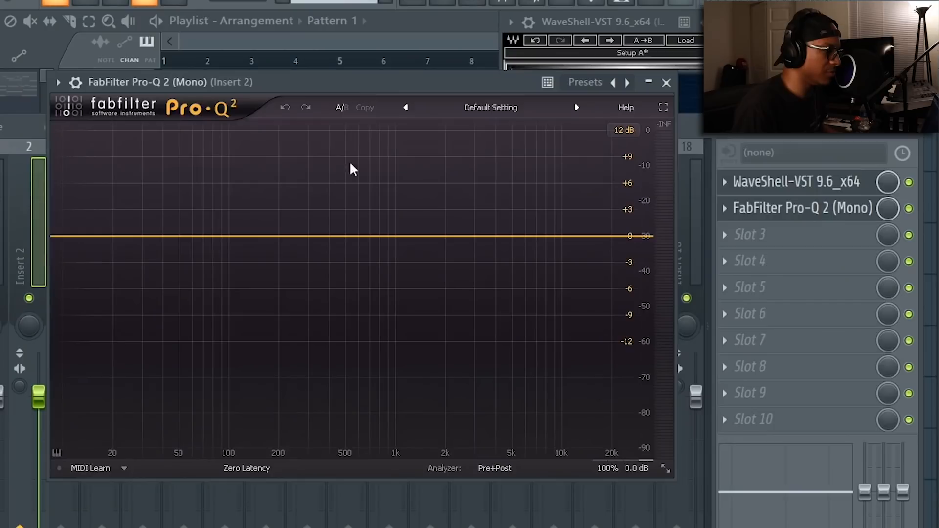
{"action": "left_click_drag", "start_coordinate": [379, 81], "coordinate": [430, 100]}
{"action": "double_click", "coordinate": [561, 272]}
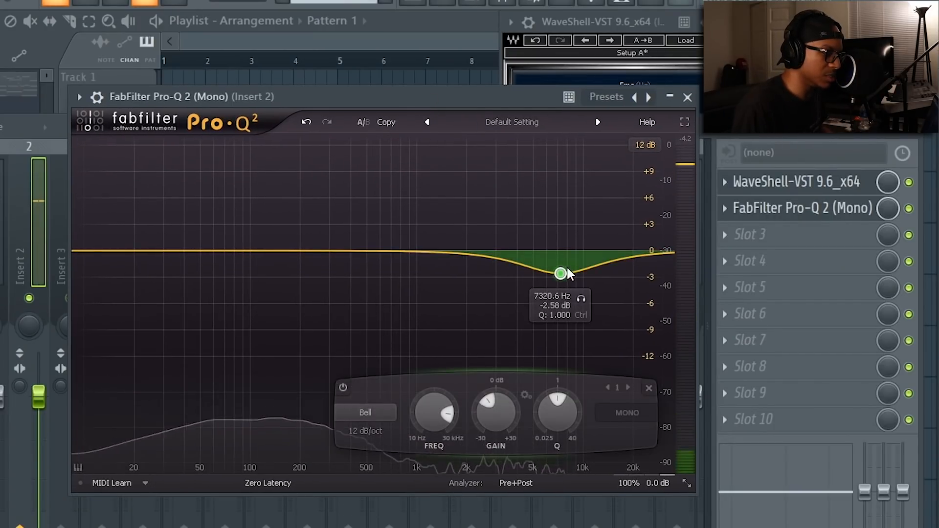
Change the shape of the new Pro-Q 2 band to High Cut
{"action": "right_click", "coordinate": [562, 272]}
{"action": "left_click", "coordinate": [553, 193]}
{"action": "right_click", "coordinate": [560, 273]}
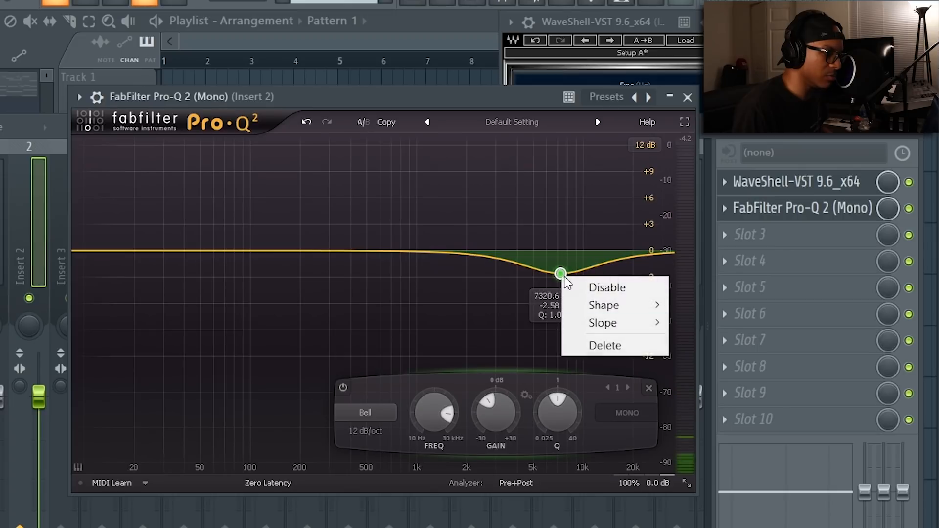
{"action": "mouse_move", "coordinate": [603, 305]}
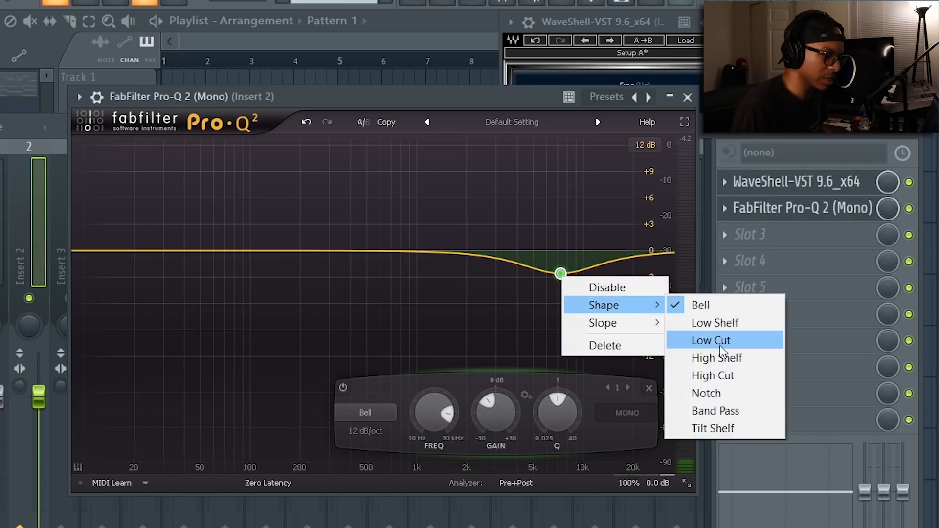
{"action": "left_click", "coordinate": [723, 376]}
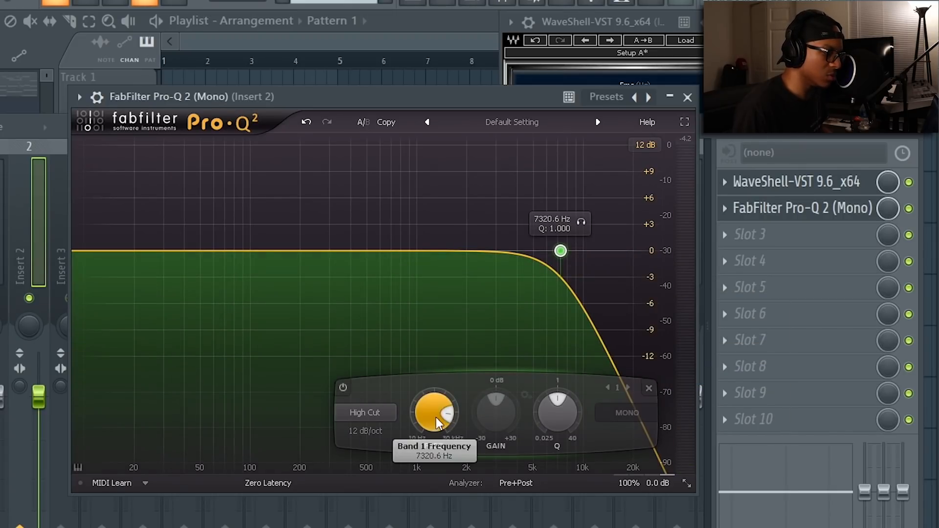
Sweep the high cut's frequency through about 10.9 kHz and place a second band on the low part of the curve
{"action": "left_click_drag", "start_coordinate": [424, 431], "coordinate": [420, 488]}
{"action": "left_click_drag", "start_coordinate": [435, 409], "coordinate": [500, 377]}
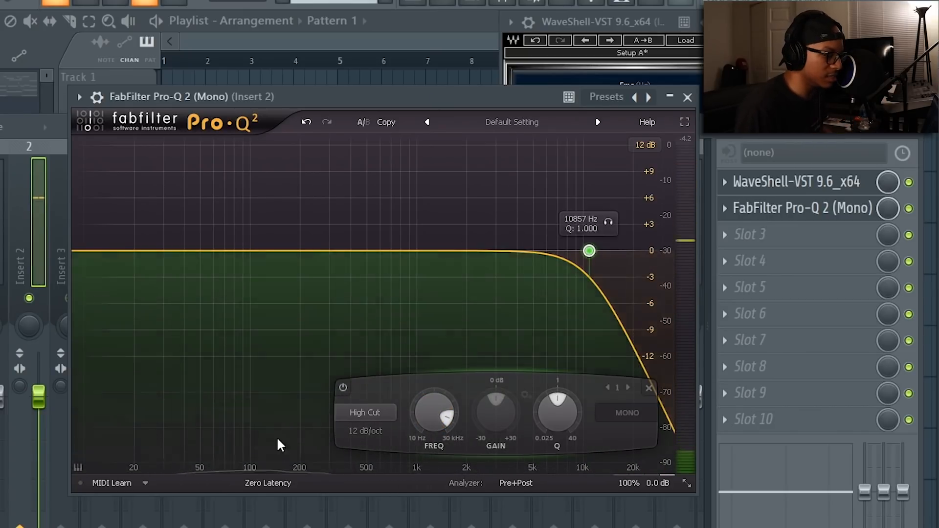
{"action": "left_click_drag", "start_coordinate": [433, 454], "coordinate": [426, 507]}
{"action": "left_click", "coordinate": [271, 252]}
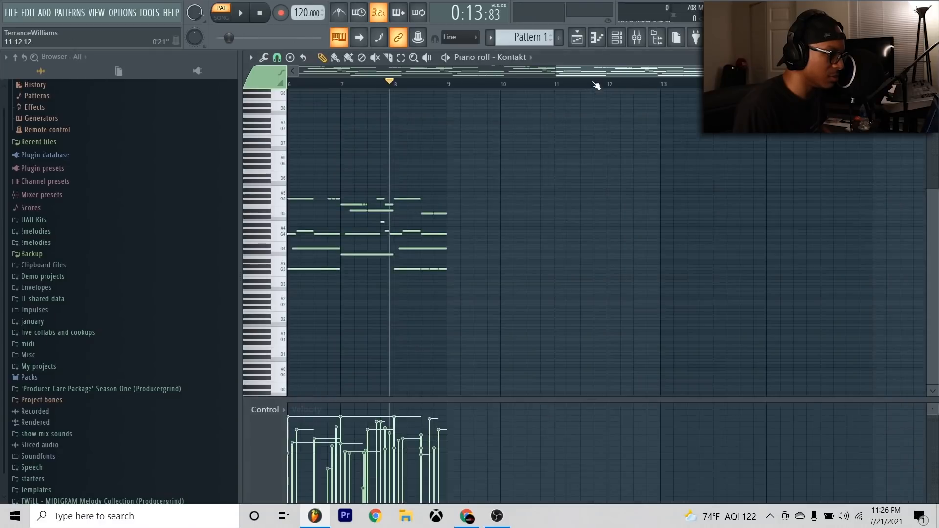
Duplicate all eight bars of the Kontakt notes into bars 9 to 16 and deselect them
{"action": "key", "text": "ctrl+a"}
{"action": "key", "text": "ctrl+b"}
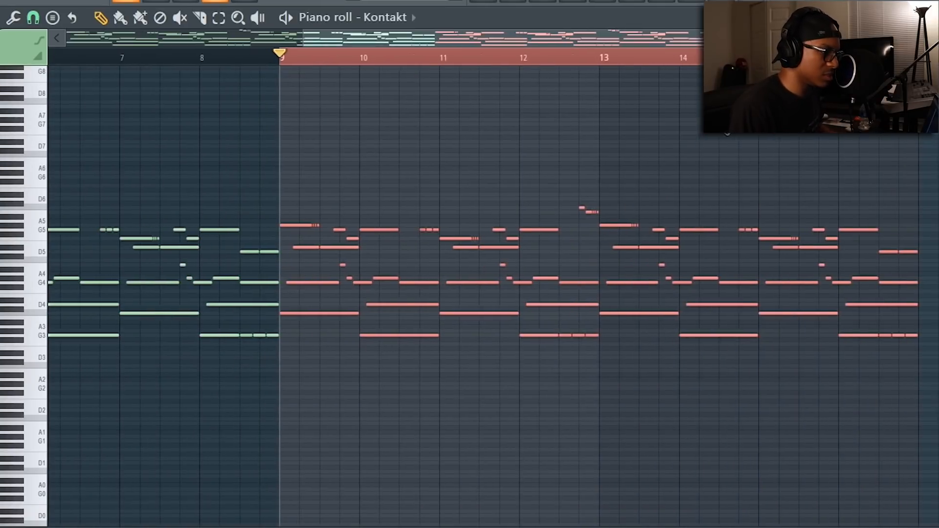
{"action": "key", "text": "ctrl+d"}
Check the Ghost channels option among the helpers of the Kontakt #2 piano roll
{"action": "scroll", "coordinate": [493, 296], "scroll_direction": "down", "scroll_amount": 3}
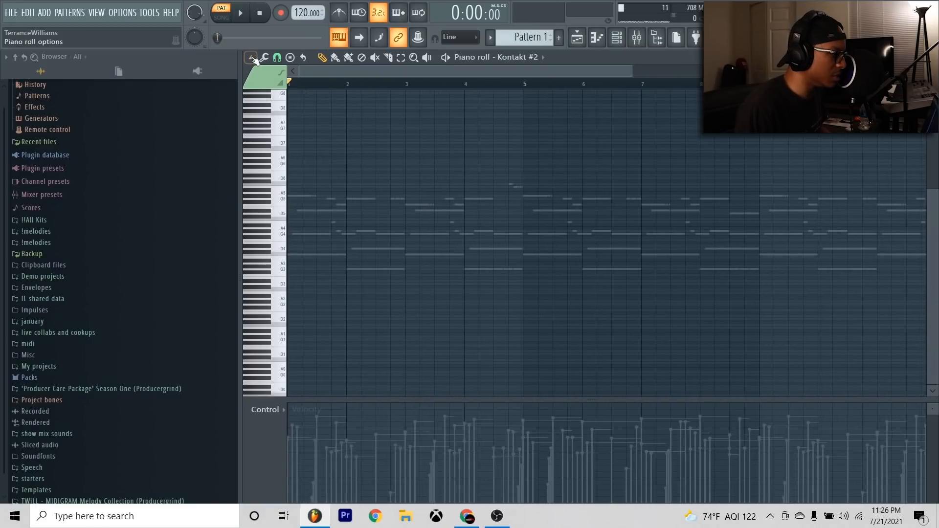
{"action": "left_click", "coordinate": [264, 58]}
{"action": "mouse_move", "coordinate": [249, 57]}
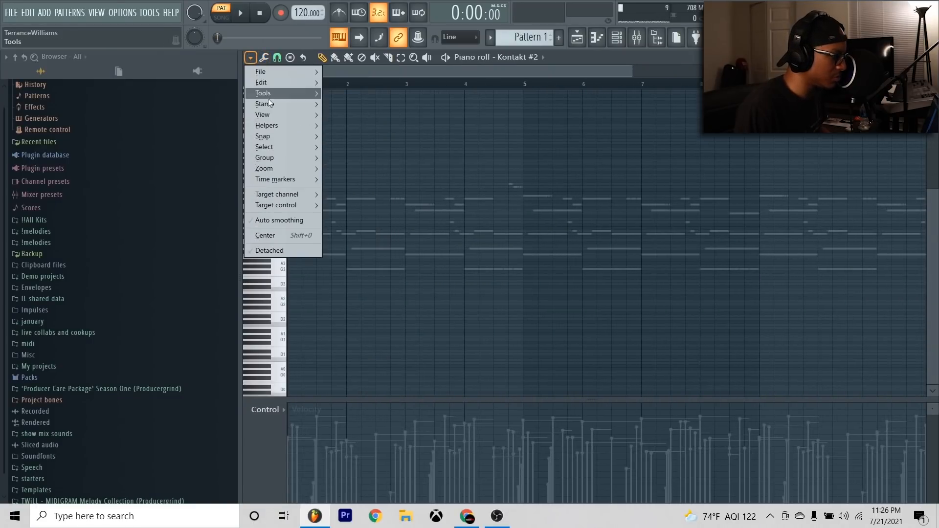
{"action": "mouse_move", "coordinate": [288, 127]}
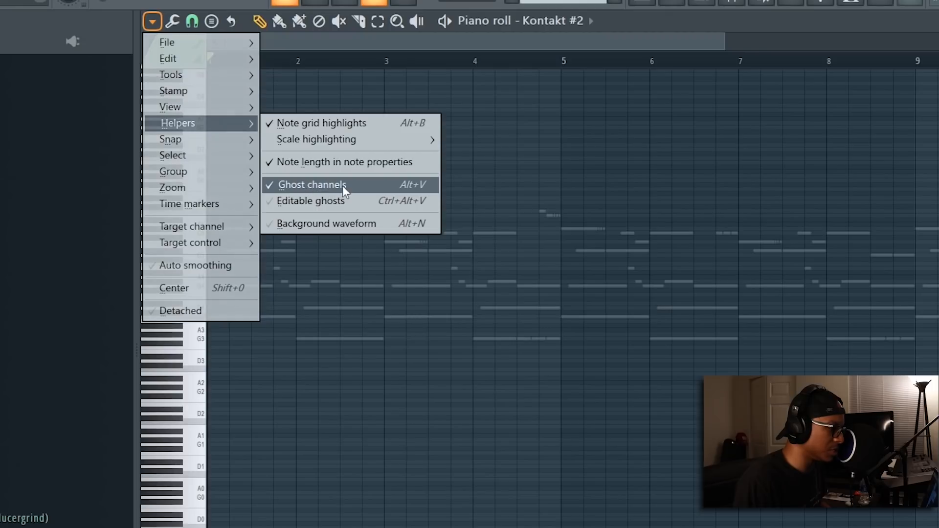
{"action": "left_click", "coordinate": [310, 187]}
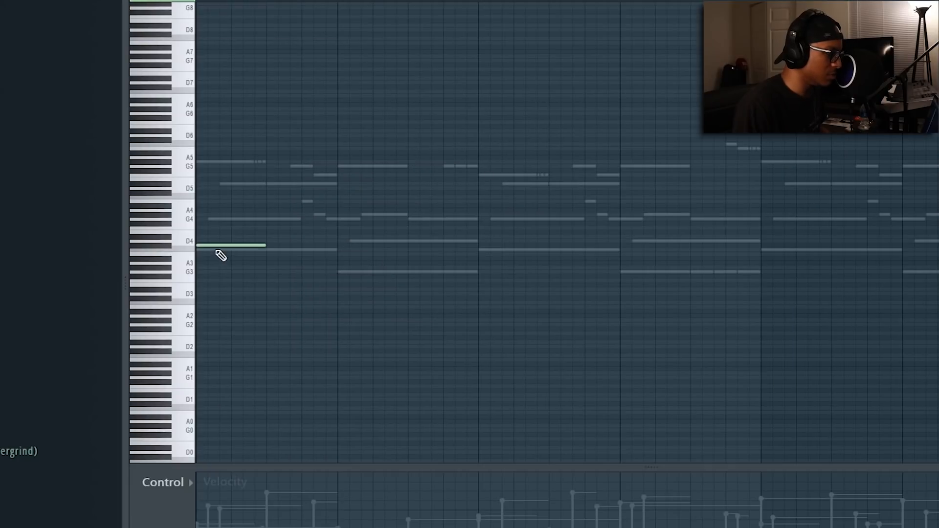
Enter one-bar bass notes C4 and G3 under the chords and clone the pattern through bar 6
{"action": "key", "text": "space"}
{"action": "left_click", "coordinate": [342, 271]}
{"action": "mouse_move", "coordinate": [292, 249]}
{"action": "left_mouse_down"}
{"action": "mouse_move", "coordinate": [845, 250]}
{"action": "mouse_move", "coordinate": [811, 250]}
{"action": "mouse_move", "coordinate": [824, 248]}
{"action": "left_mouse_up"}
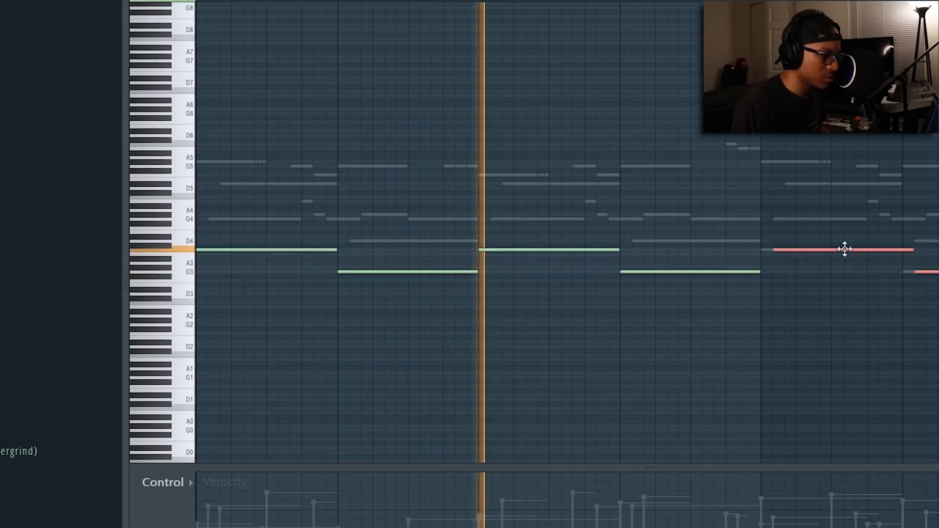
{"action": "left_click", "coordinate": [730, 231], "text": "ctrl"}
Slice the bar 4 G3 bass note in the middle and raise its first half to G4
{"action": "key", "text": "space"}
{"action": "left_click_drag", "start_coordinate": [691, 262], "coordinate": [688, 282]}
{"action": "scroll", "coordinate": [645, 98], "scroll_direction": "down", "scroll_amount": 3}
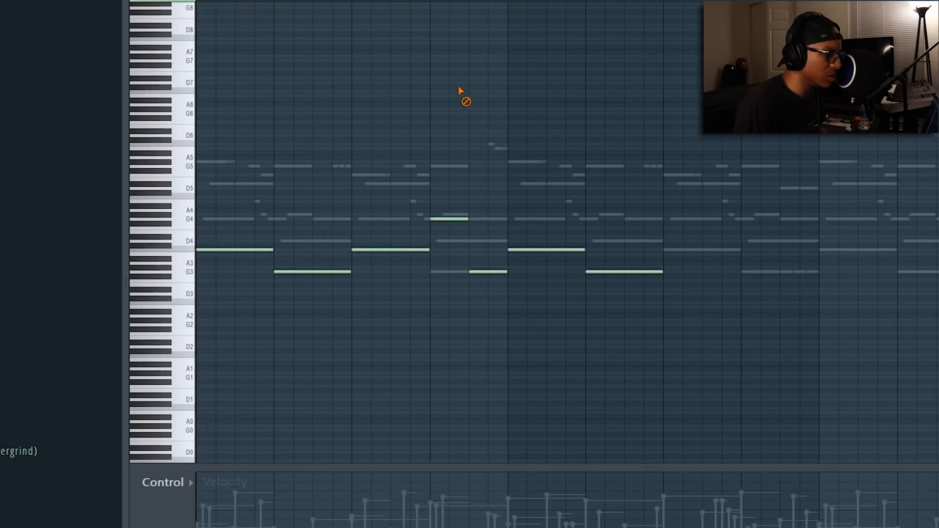
Set the snap to 1/3 beat, add G#3 and A#3 notes at the end of bar 4 and play the bass line
{"action": "scroll", "coordinate": [682, 272], "scroll_direction": "up", "scroll_amount": 2}
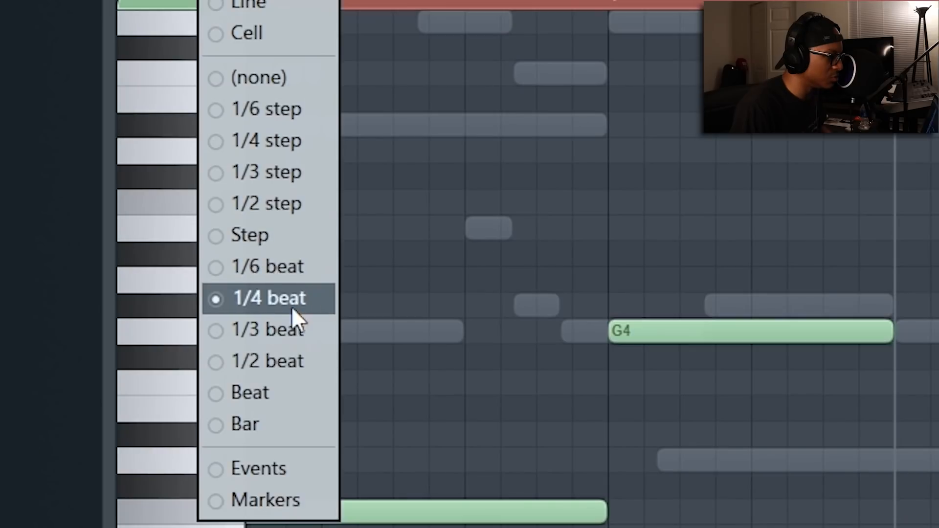
{"action": "left_click", "coordinate": [299, 328]}
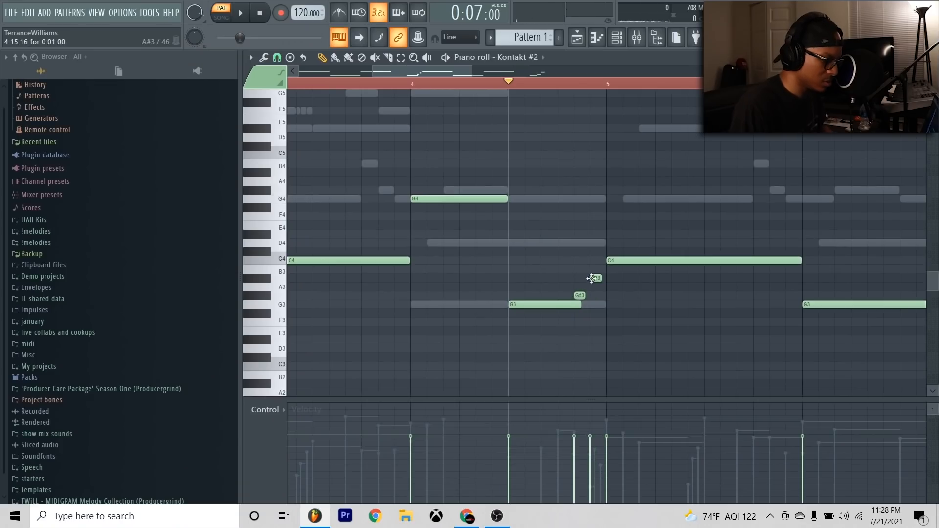
{"action": "key", "text": "space"}
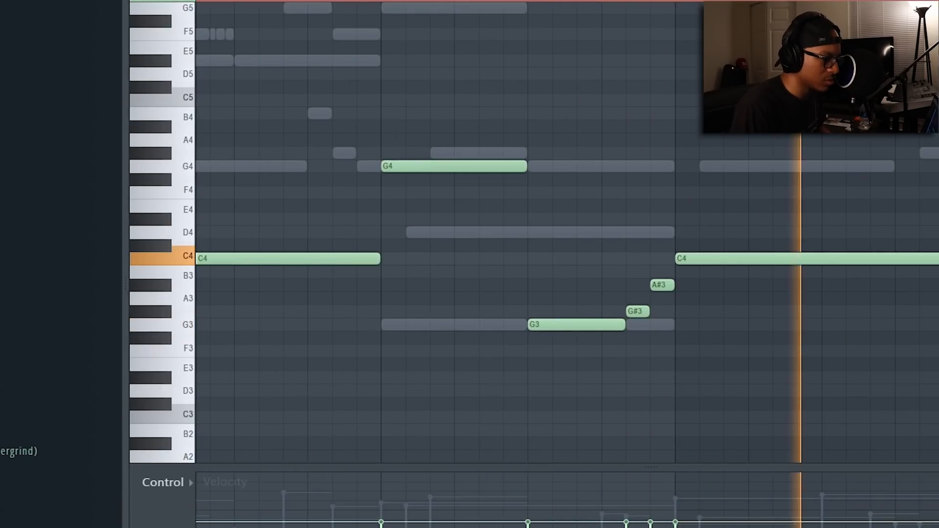
Select the C4 and G3 bass notes in bars 1 and 2
{"action": "scroll", "coordinate": [567, 254], "scroll_direction": "down", "scroll_amount": 3}
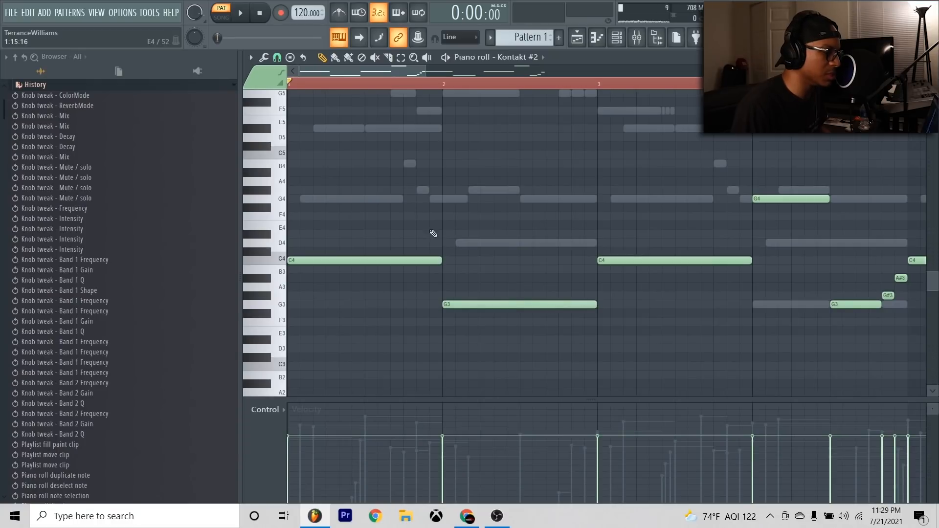
{"action": "left_click_drag", "start_coordinate": [433, 233], "coordinate": [526, 379]}
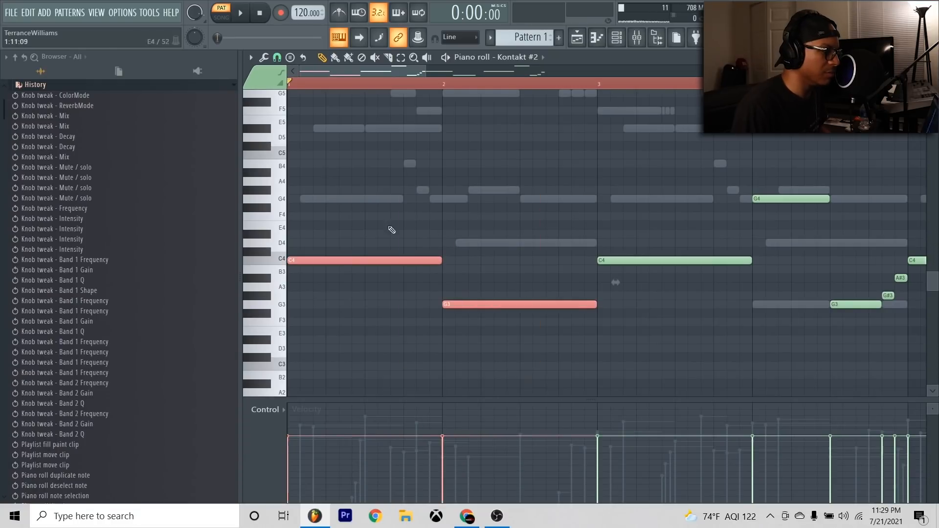
Shorten the bar 4 G4 note to one beat and follow it with descending 1/3-beat notes F4, D#4 and B3
{"action": "scroll", "coordinate": [458, 70], "scroll_direction": "down", "scroll_amount": 3}
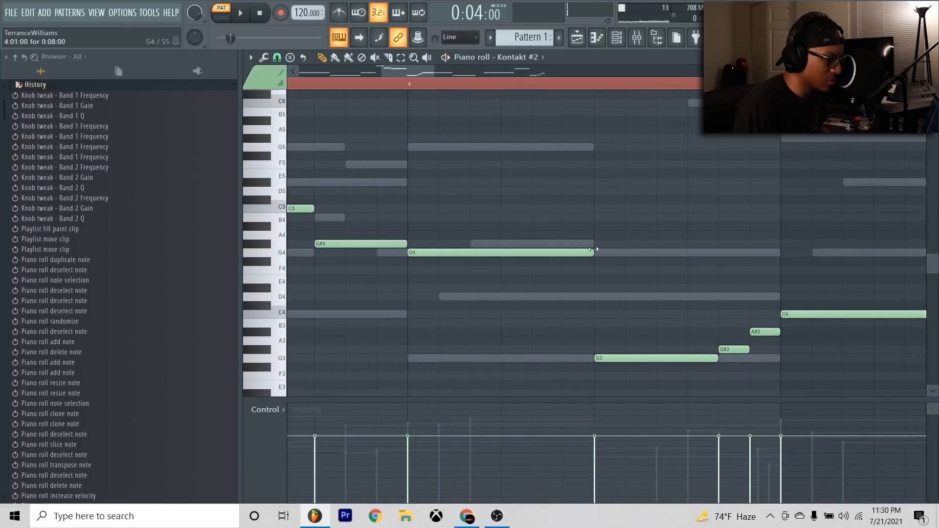
{"action": "key", "text": "ctrl+z"}
{"action": "left_click", "coordinate": [514, 270]}
{"action": "left_click", "coordinate": [540, 280]}
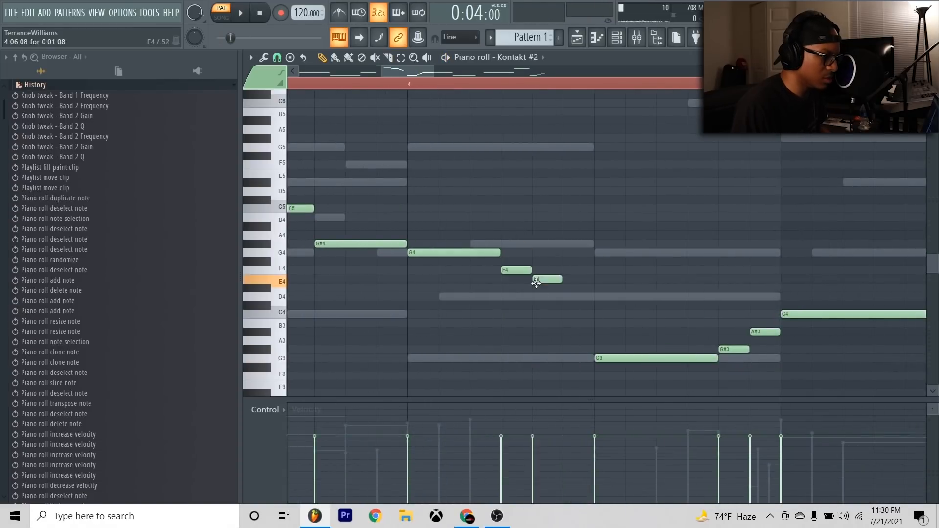
{"action": "right_click", "coordinate": [540, 280]}
{"action": "left_click", "coordinate": [543, 288]}
{"action": "left_click", "coordinate": [578, 322]}
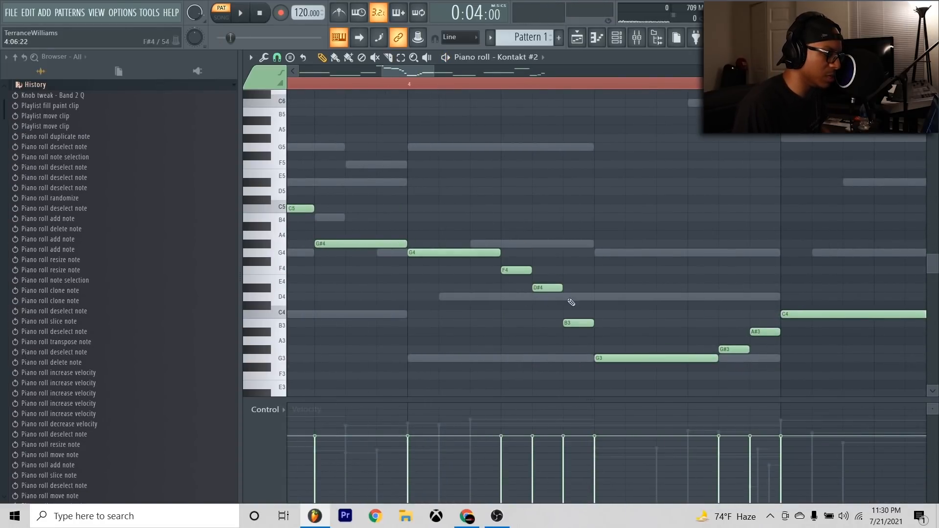
{"action": "left_click", "coordinate": [545, 289]}
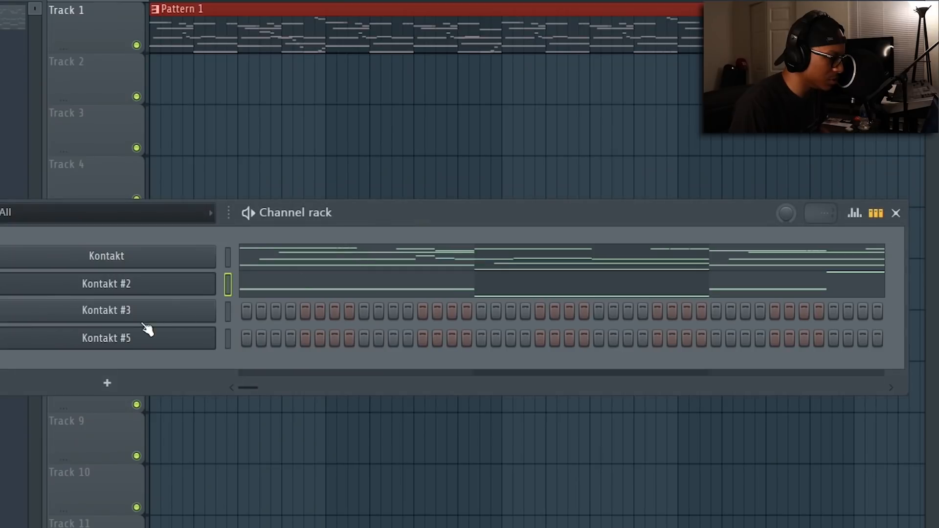
Open the Kontakt #3 instrument and its piano roll
{"action": "left_click", "coordinate": [150, 314]}
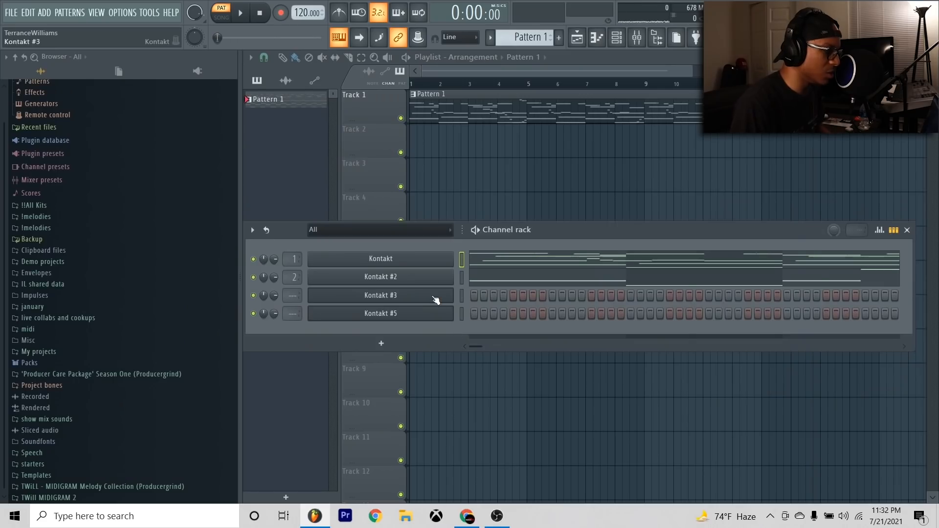
{"action": "right_click", "coordinate": [206, 309]}
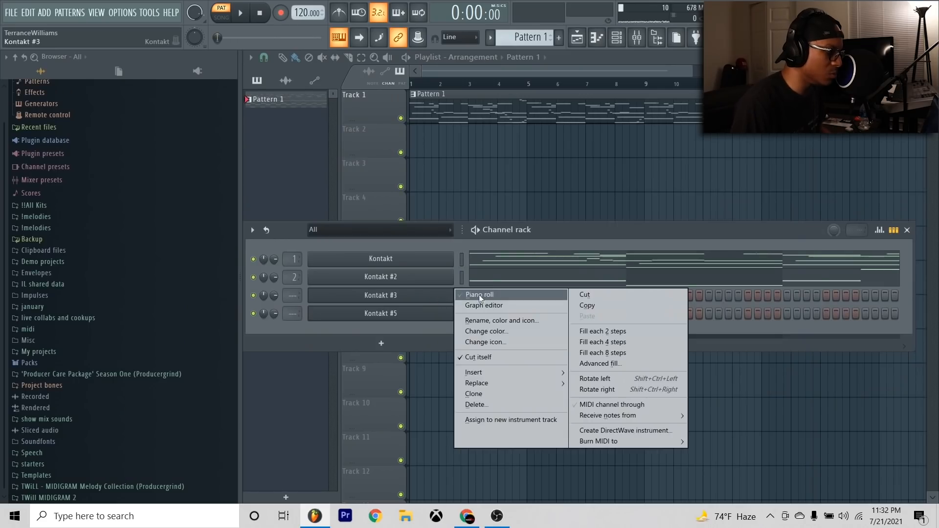
{"action": "left_click", "coordinate": [232, 309]}
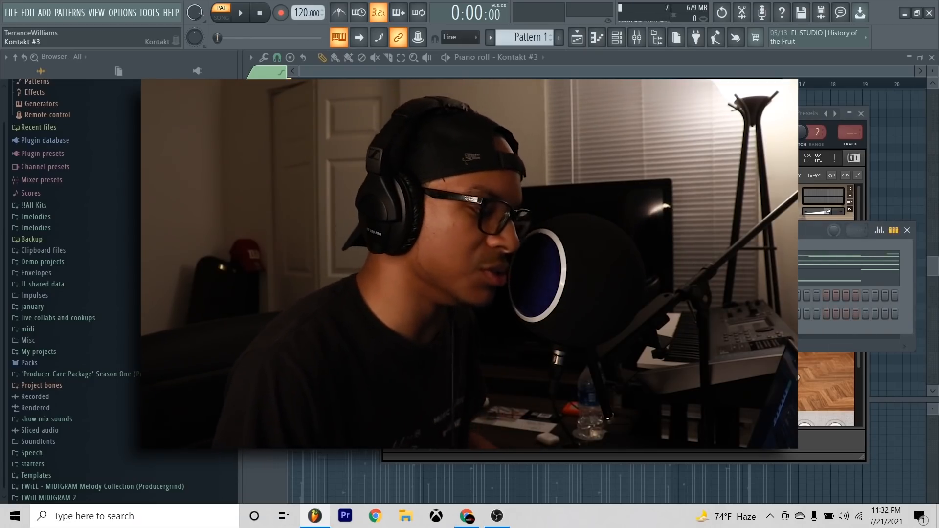
Draw a four-bar A3 note from bar 1 for Kontakt #3 and lower that channel's volume
{"action": "key", "text": "F7"}
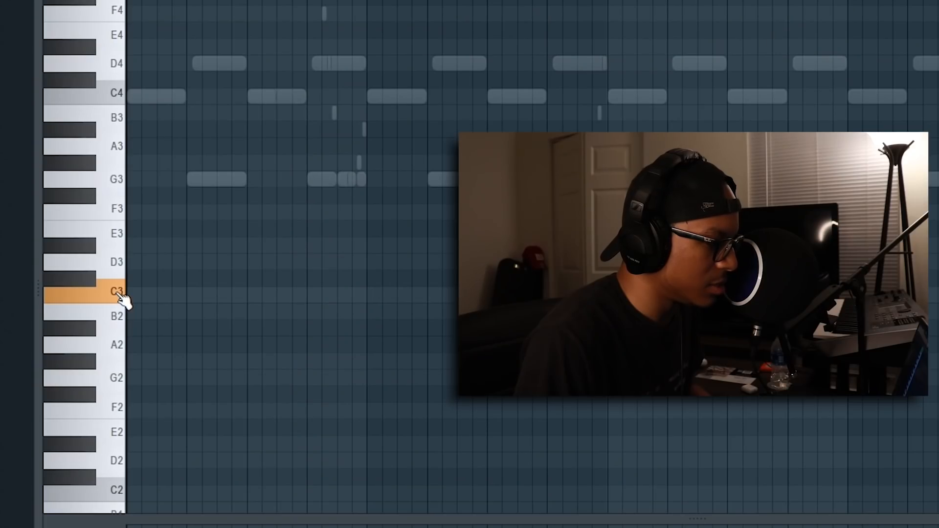
{"action": "left_click", "coordinate": [112, 156]}
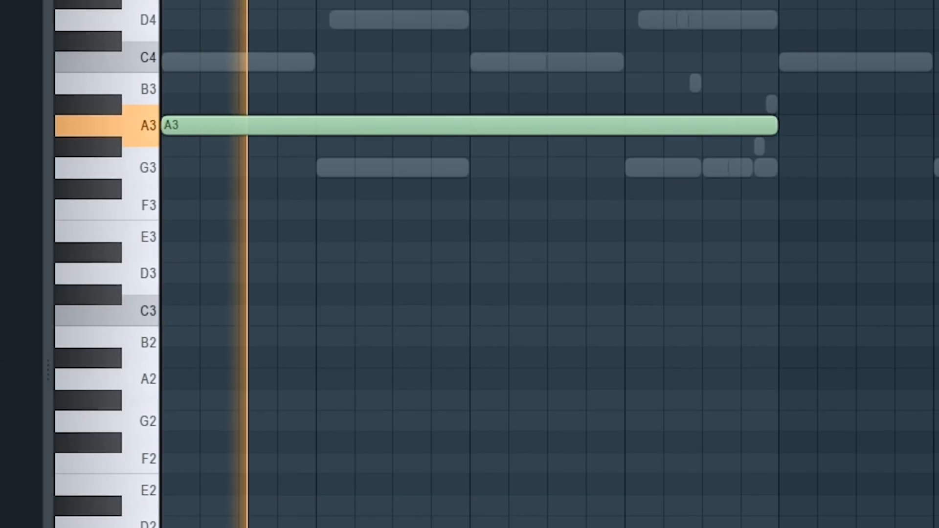
{"action": "key", "text": "F6"}
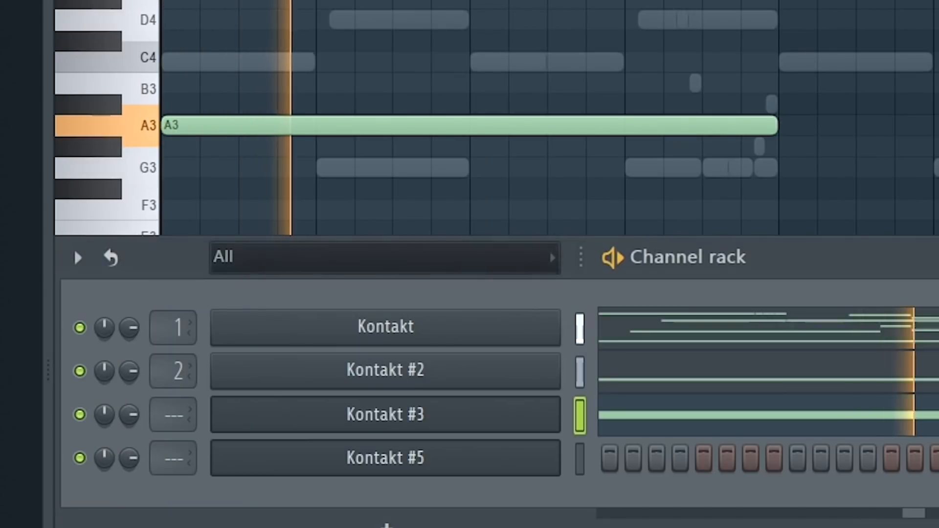
{"action": "left_click_drag", "start_coordinate": [136, 413], "coordinate": [134, 436]}
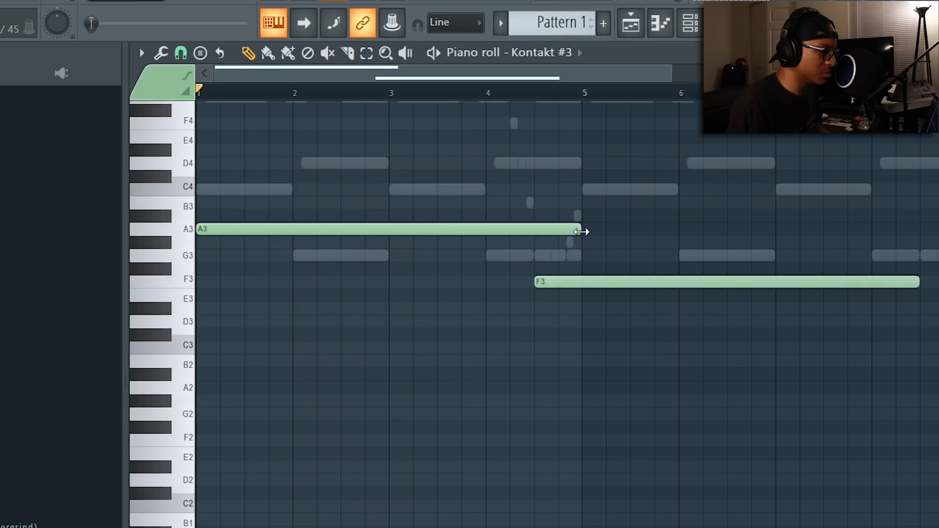
Split the long A3 note at bar 3 and trim it to meet a half-bar F3 note ending bar 4
{"action": "left_click_drag", "start_coordinate": [546, 175], "coordinate": [515, 180]}
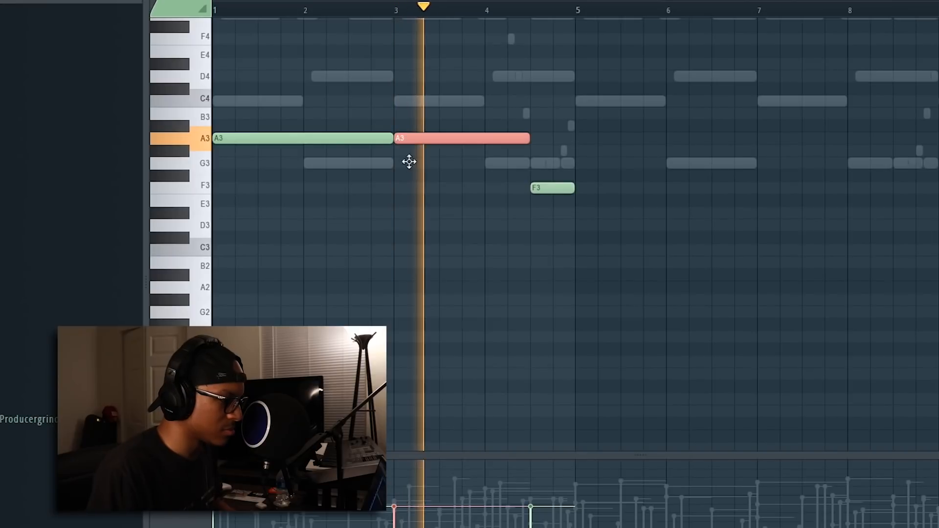
Add a one-bar D3 in bar 4 and repeat the phrase in bars 5–8, varying bar 8 with G3 and F3 notes
{"action": "left_click_drag", "start_coordinate": [409, 139], "coordinate": [503, 218]}
{"action": "left_click_drag", "start_coordinate": [620, 226], "coordinate": [572, 238]}
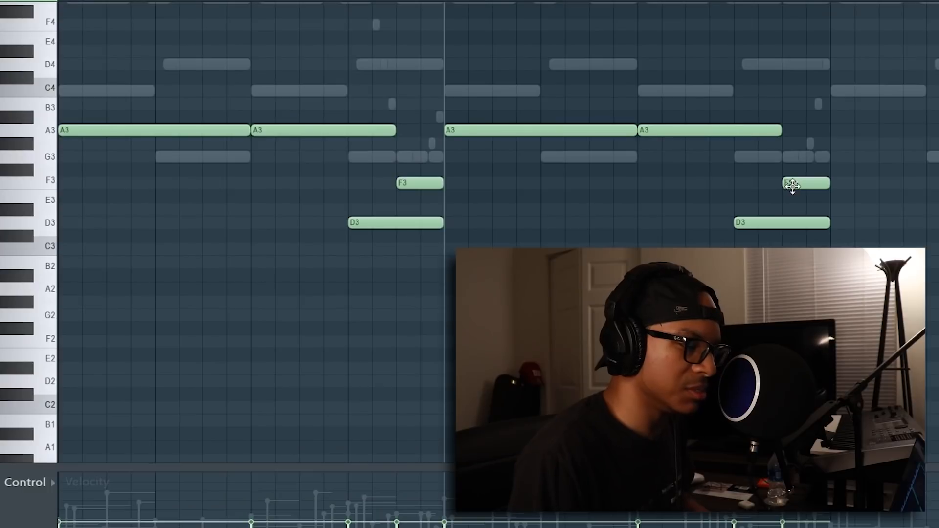
{"action": "left_click_drag", "start_coordinate": [804, 184], "coordinate": [798, 159]}
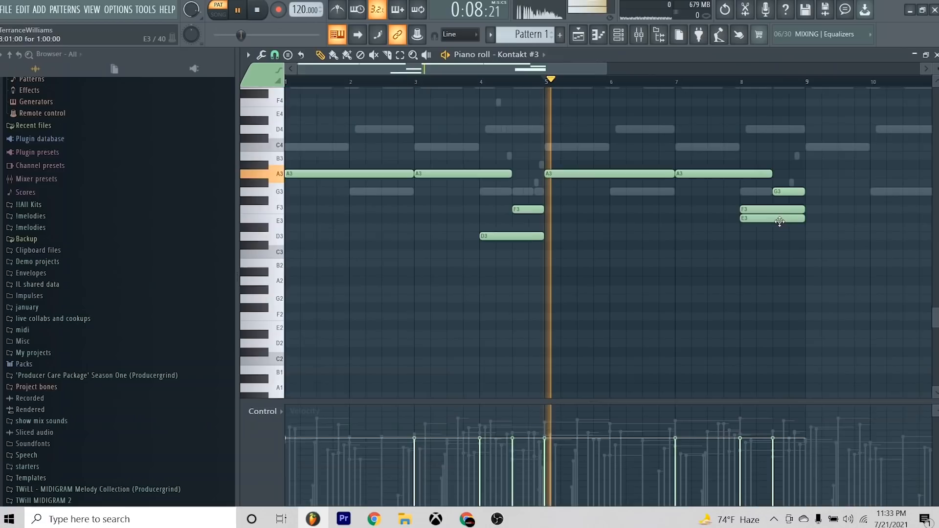
{"action": "left_click_drag", "start_coordinate": [780, 221], "coordinate": [639, 221]}
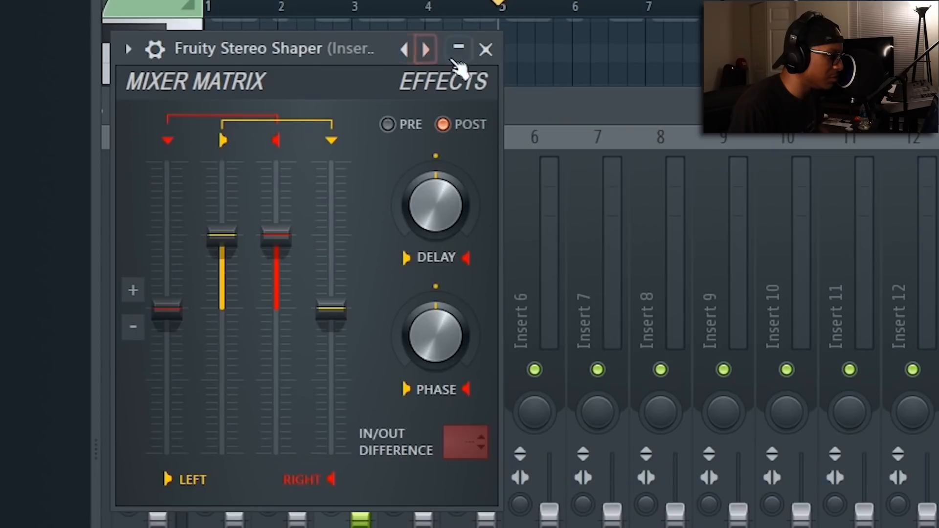
Replace Fruity Stereo Shaper on Insert 3 with a widened S1 Imager Stereo, and add EchoBoy in the second effect slot
{"action": "left_click", "coordinate": [410, 103]}
{"action": "left_click", "coordinate": [785, 165]}
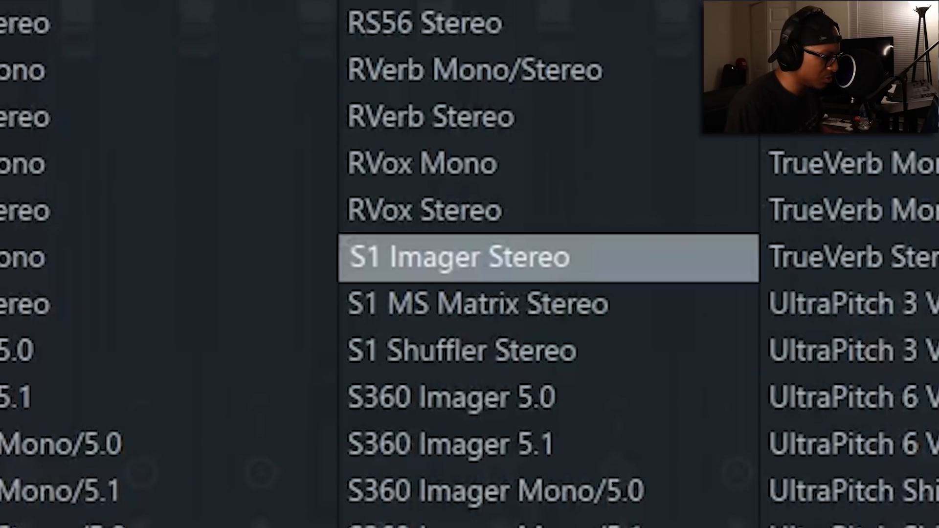
{"action": "left_click", "coordinate": [489, 256]}
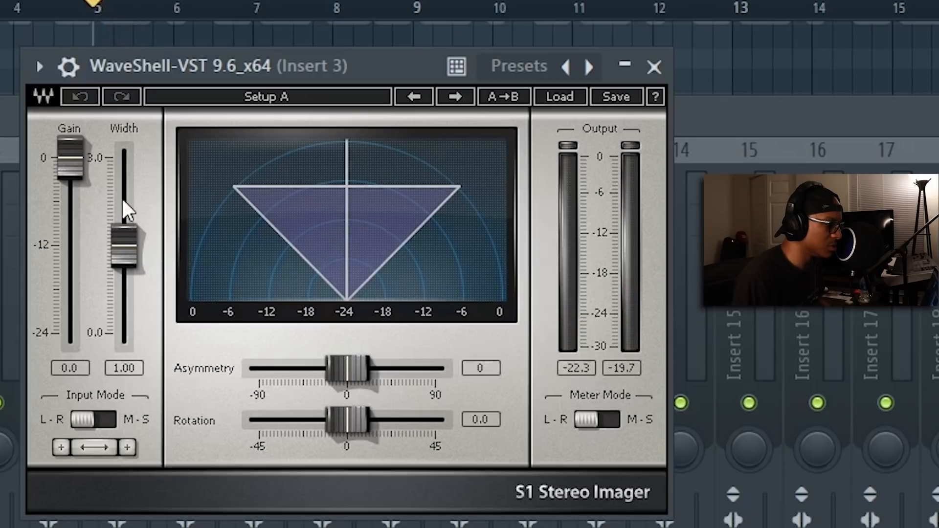
{"action": "left_click_drag", "start_coordinate": [126, 246], "coordinate": [126, 240]}
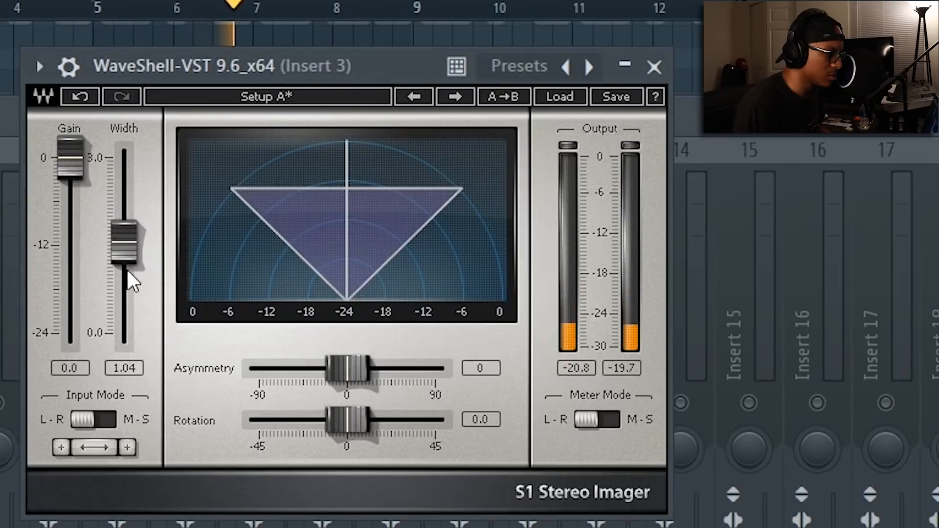
{"action": "left_click_drag", "start_coordinate": [131, 282], "coordinate": [131, 202]}
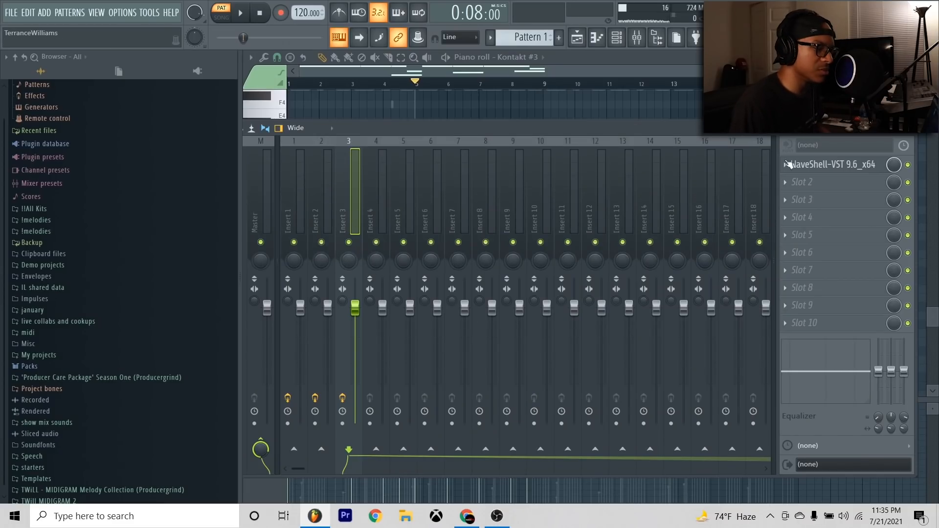
{"action": "left_click", "coordinate": [798, 183]}
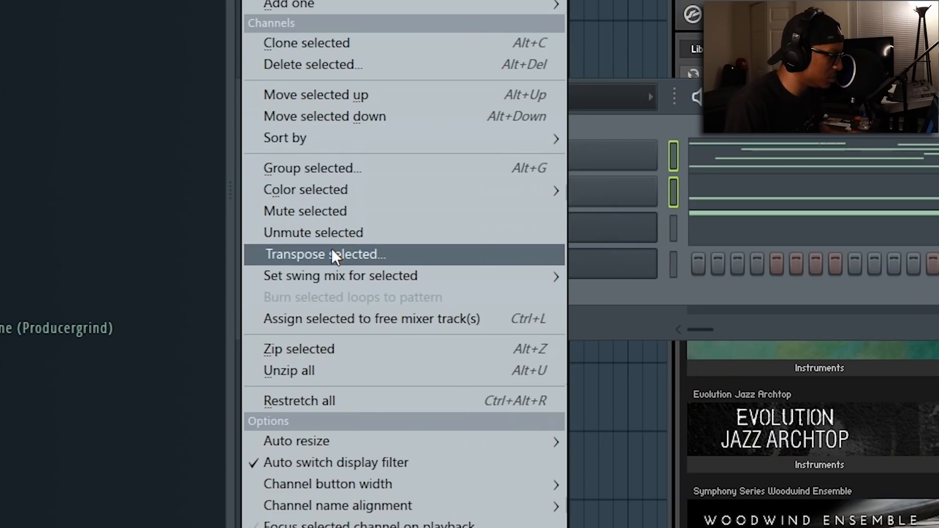
Transpose the two selected channels up one semitone
{"action": "left_click", "coordinate": [331, 252]}
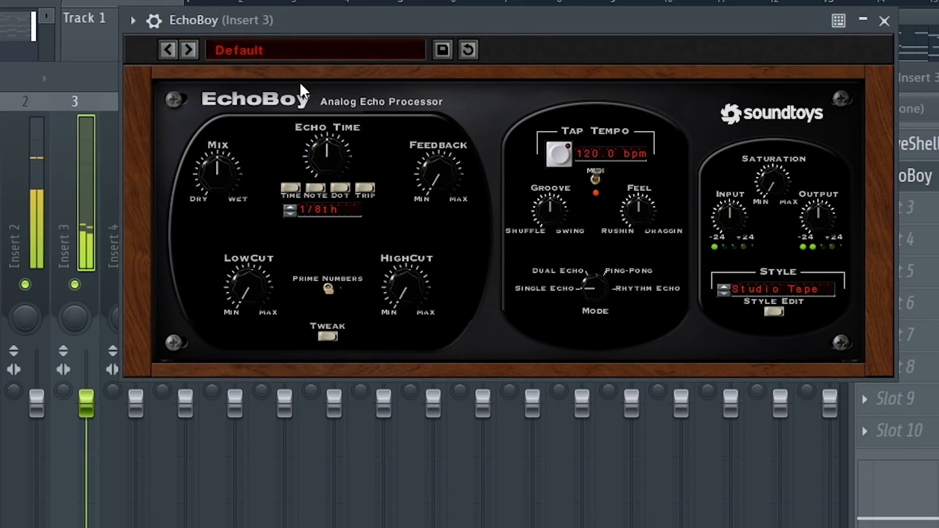
{"action": "left_click_drag", "start_coordinate": [325, 29], "coordinate": [272, 116]}
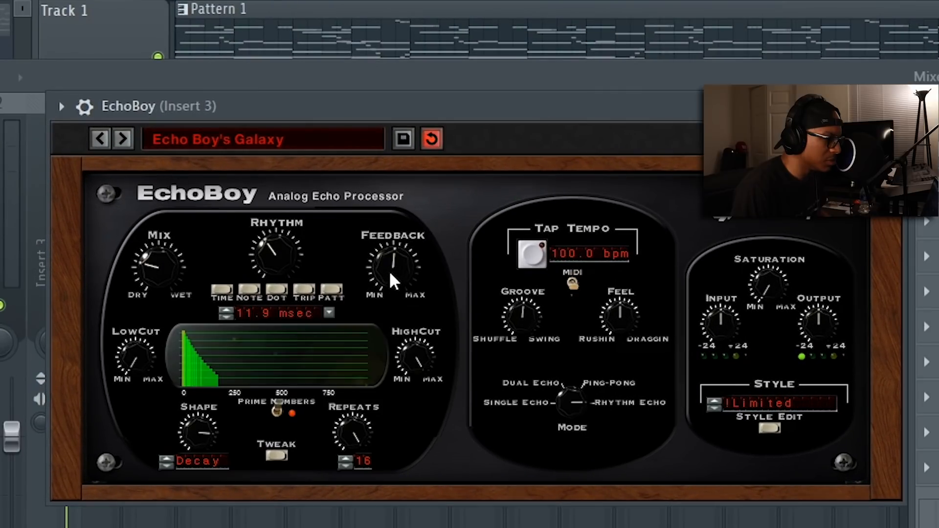
{"action": "left_click_drag", "start_coordinate": [391, 279], "coordinate": [386, 254]}
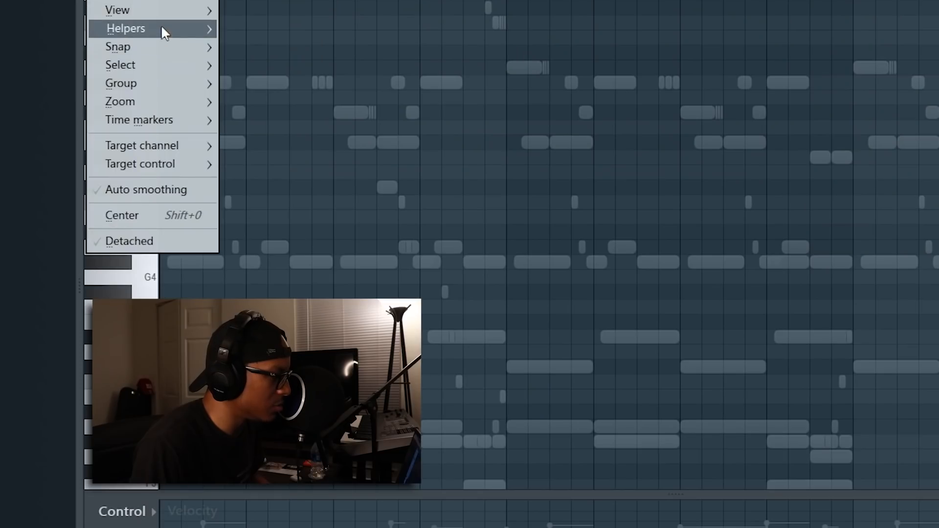
Set the root note of the piano roll's scale highlighting to C#
{"action": "mouse_move", "coordinate": [161, 28]}
{"action": "mouse_move", "coordinate": [315, 47]}
{"action": "left_click", "coordinate": [445, 80]}
{"action": "left_click", "coordinate": [669, 82]}
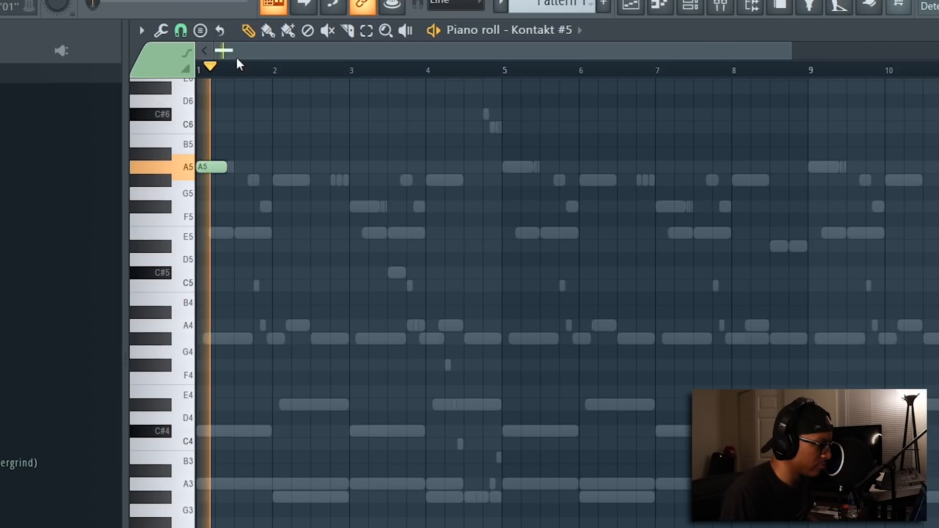
Draw a G#5 at bar 2 and an F#5 at bar 3 for Kontakt #5, lengthening the G#5 to half a bar
{"action": "scroll", "coordinate": [233, 57], "scroll_direction": "up", "scroll_amount": 3}
{"action": "left_click_drag", "start_coordinate": [234, 57], "coordinate": [219, 57]}
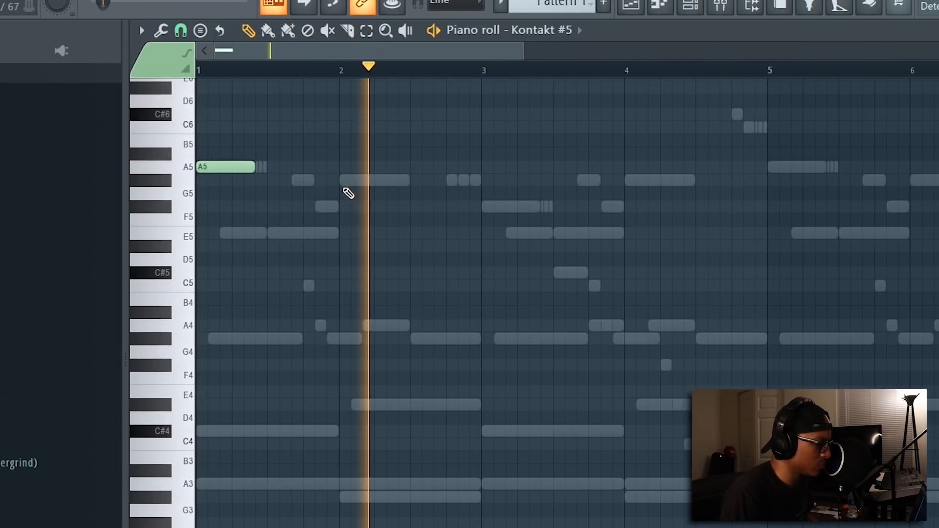
{"action": "left_click", "coordinate": [342, 180]}
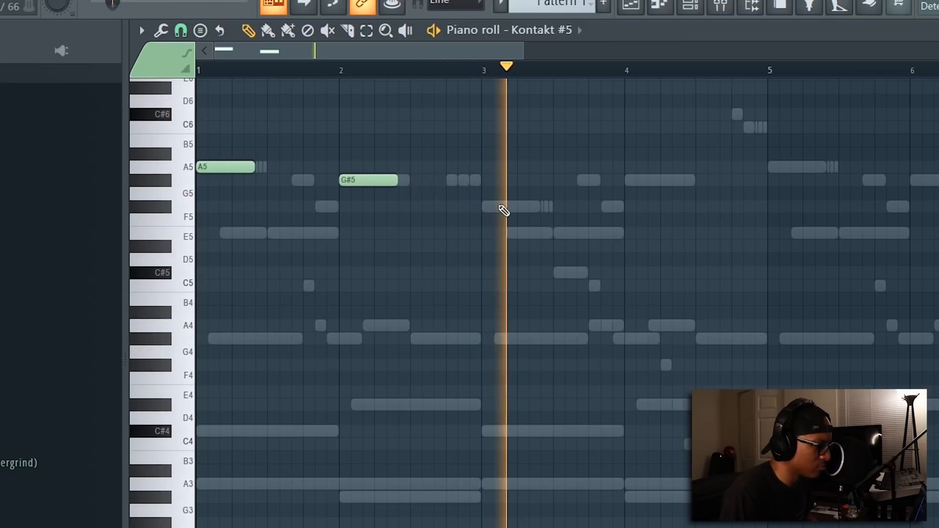
{"action": "left_click", "coordinate": [486, 206]}
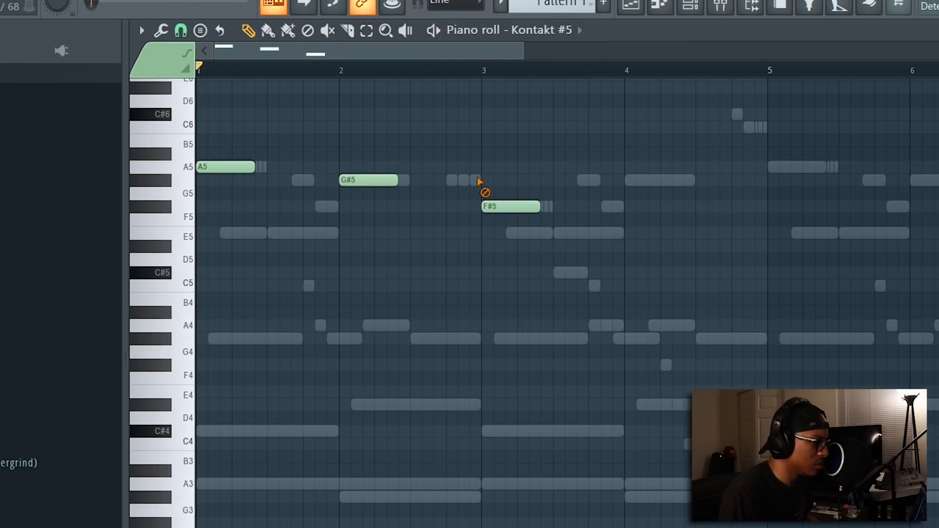
{"action": "left_click_drag", "start_coordinate": [395, 182], "coordinate": [410, 182]}
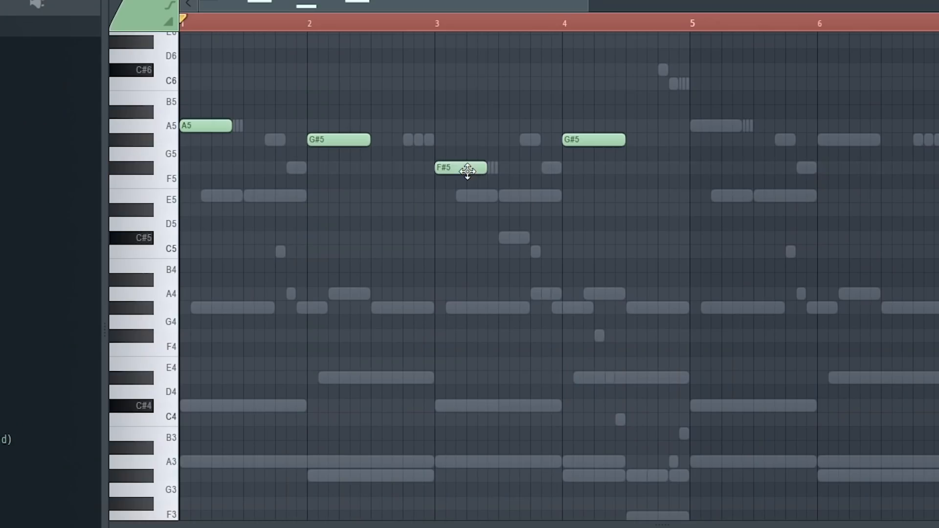
Add an A5 halfway through bar 3 and a short A5 pickup note near the end of bar 1
{"action": "left_click", "coordinate": [517, 129]}
{"action": "left_click", "coordinate": [277, 125]}
{"action": "left_click_drag", "start_coordinate": [328, 126], "coordinate": [306, 126]}
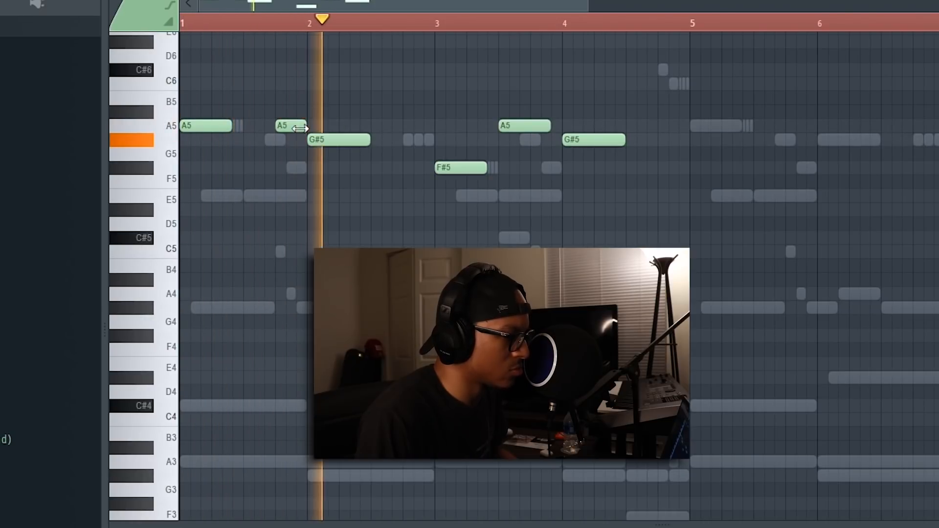
{"action": "left_click_drag", "start_coordinate": [299, 128], "coordinate": [264, 128]}
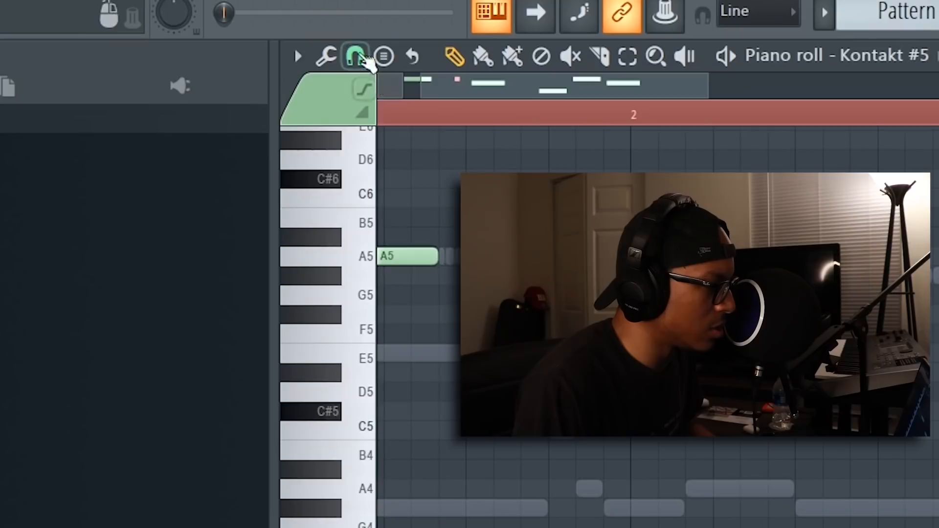
Change the snap setting, make the pickup before bar 2 two short A5 notes, and play the pattern
{"action": "left_click", "coordinate": [352, 55]}
{"action": "left_click", "coordinate": [383, 345]}
{"action": "left_click", "coordinate": [393, 147]}
{"action": "key", "text": "space"}
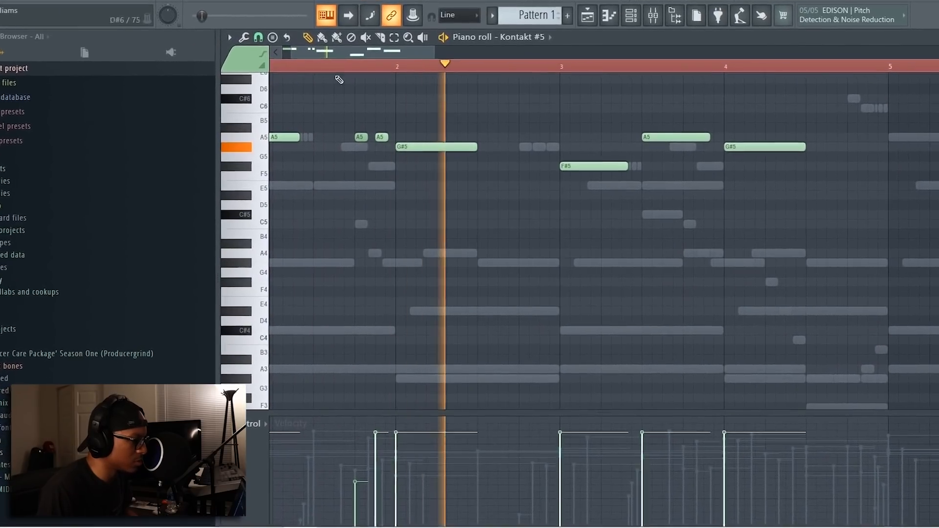
{"action": "scroll", "coordinate": [358, 69], "scroll_direction": "down", "scroll_amount": 4}
{"action": "key", "text": "space"}
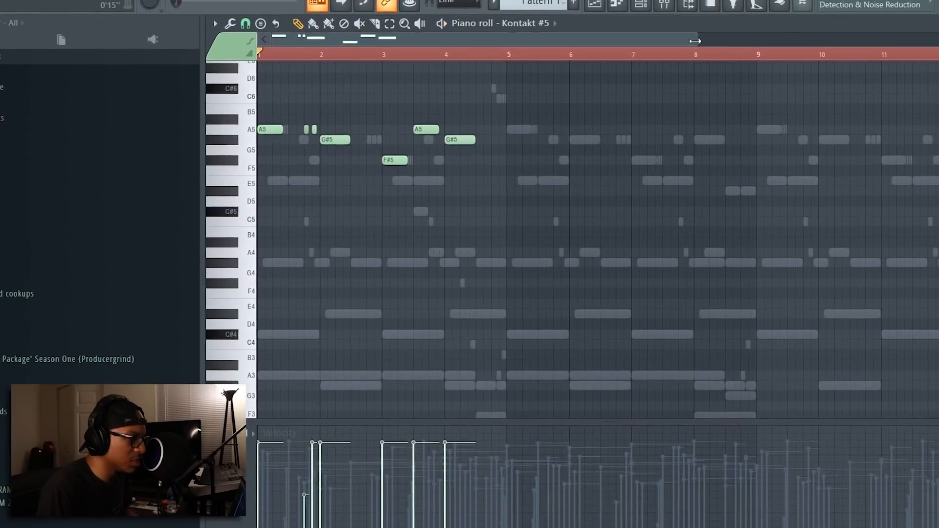
Repeat the four-bar phrase an octave higher in bars 5–8 and delete the copied pair of short A6 notes in bar 5
{"action": "left_click_drag", "start_coordinate": [695, 42], "coordinate": [551, 48]}
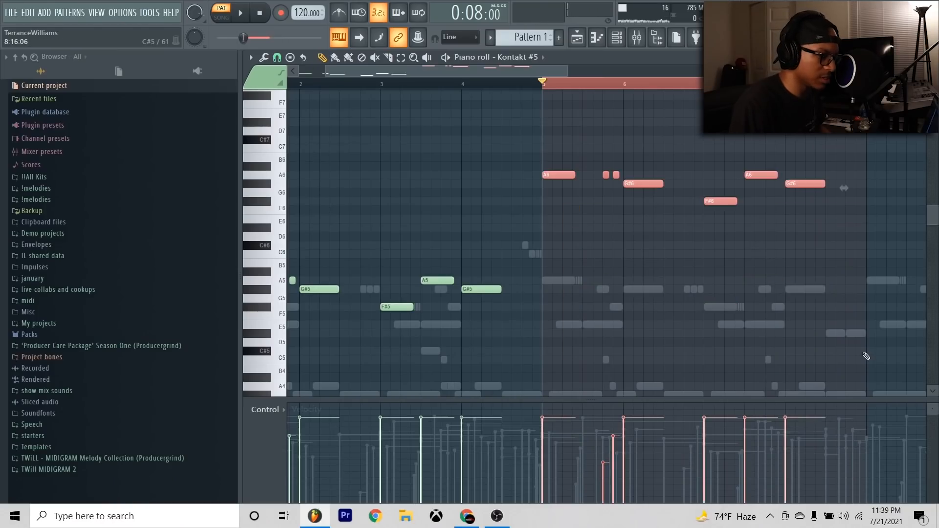
{"action": "key", "text": "space"}
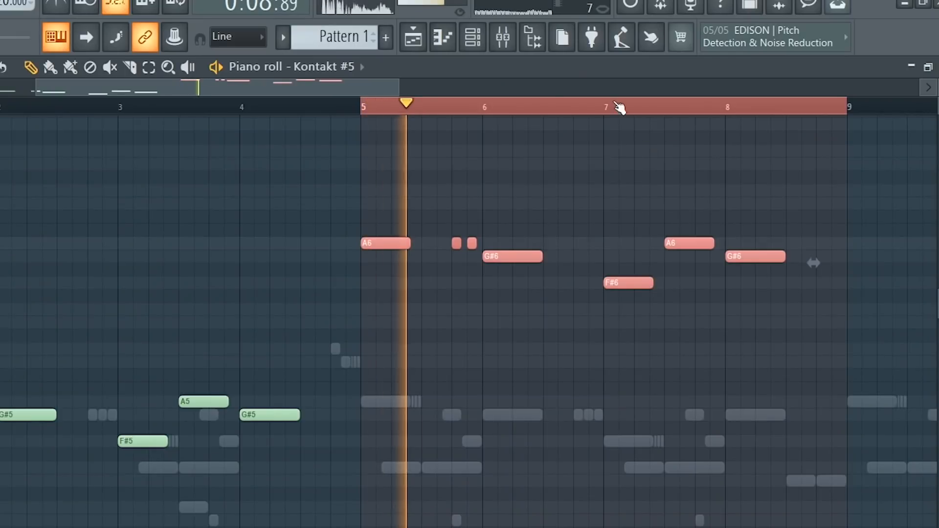
{"action": "scroll", "coordinate": [614, 102], "scroll_direction": "down", "scroll_amount": 2}
{"action": "left_click", "coordinate": [446, 171], "text": "ctrl"}
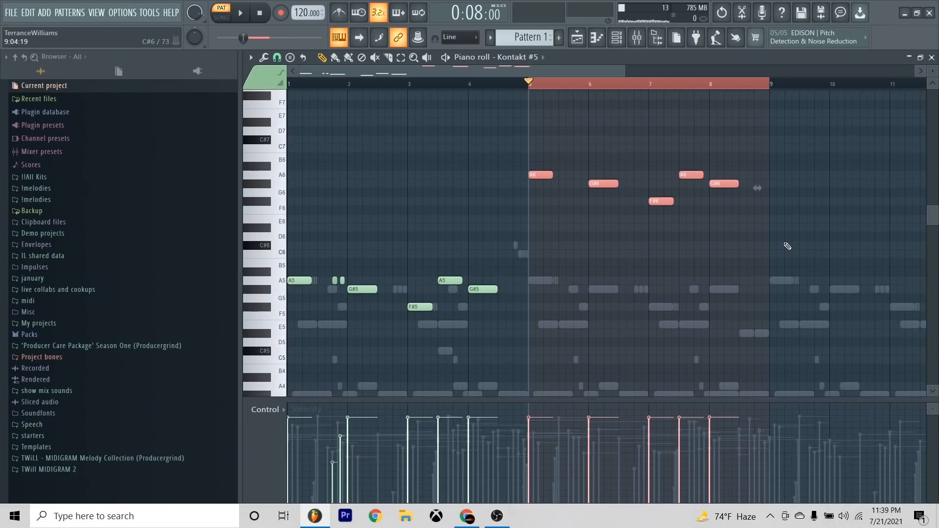
Lower the copied notes in bars 5–8 by five semitones to start on E6, and play them back
{"action": "key", "text": "shift+Down"}
{"action": "key", "text": "shift+Down"}
{"action": "key", "text": "shift+Down"}
{"action": "key", "text": "shift+Down"}
{"action": "key", "text": "shift+Down"}
{"action": "key", "text": "space"}
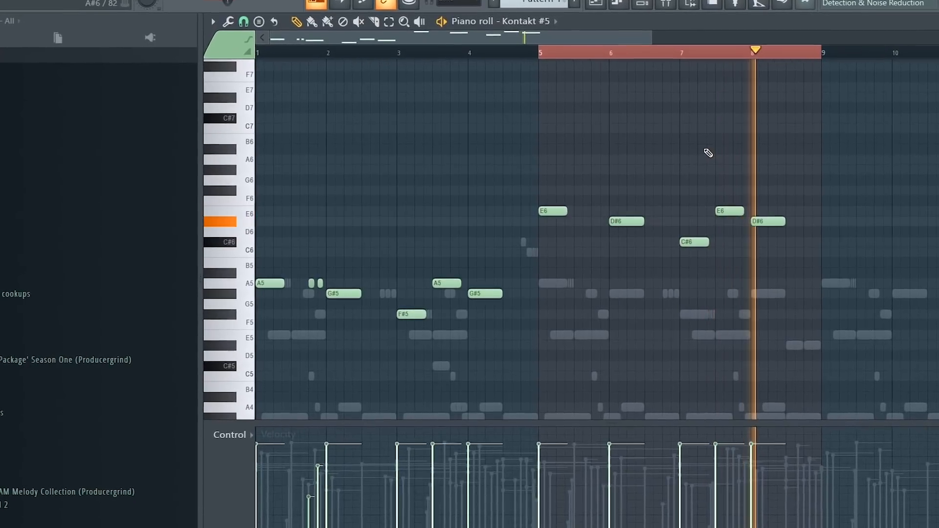
{"action": "key", "text": "space"}
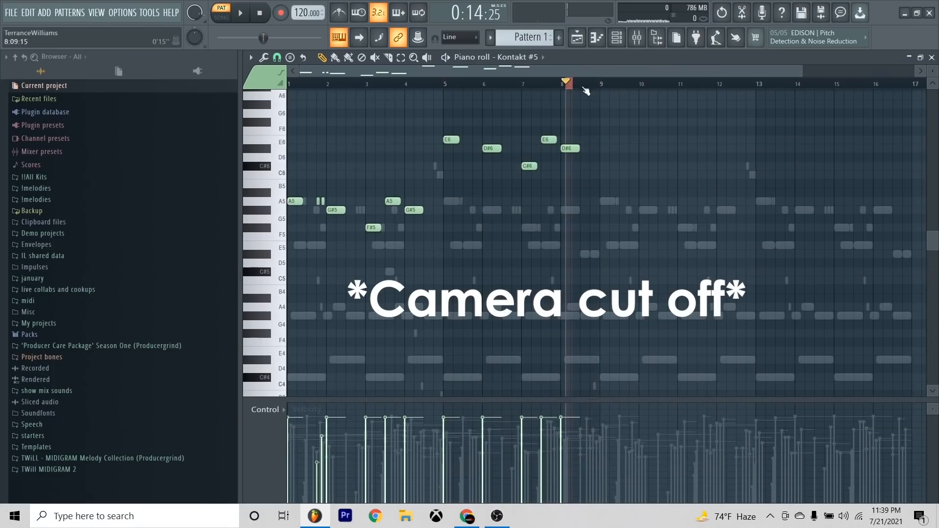
Shorten the long A5 pickup note in bar 1 to end where the G#5 at bar 2 begins
{"action": "key", "text": "space"}
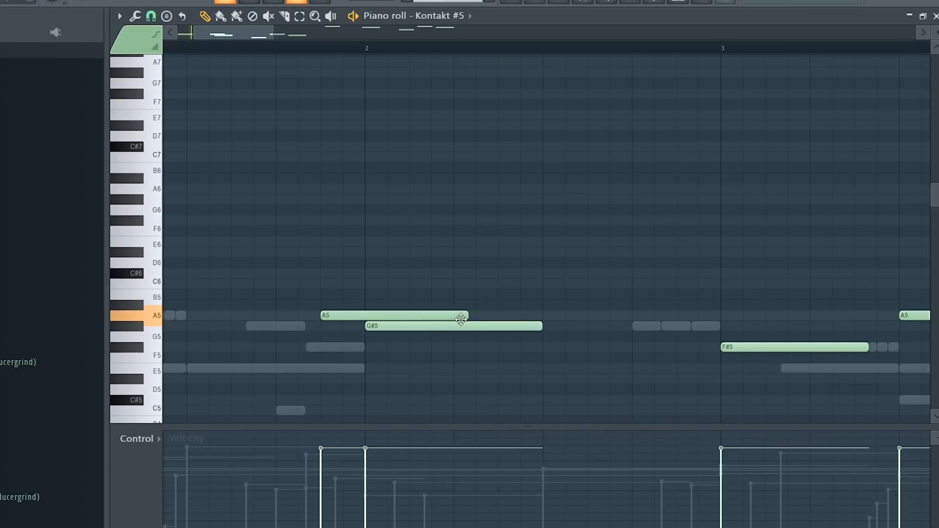
{"action": "left_click_drag", "start_coordinate": [461, 319], "coordinate": [354, 320]}
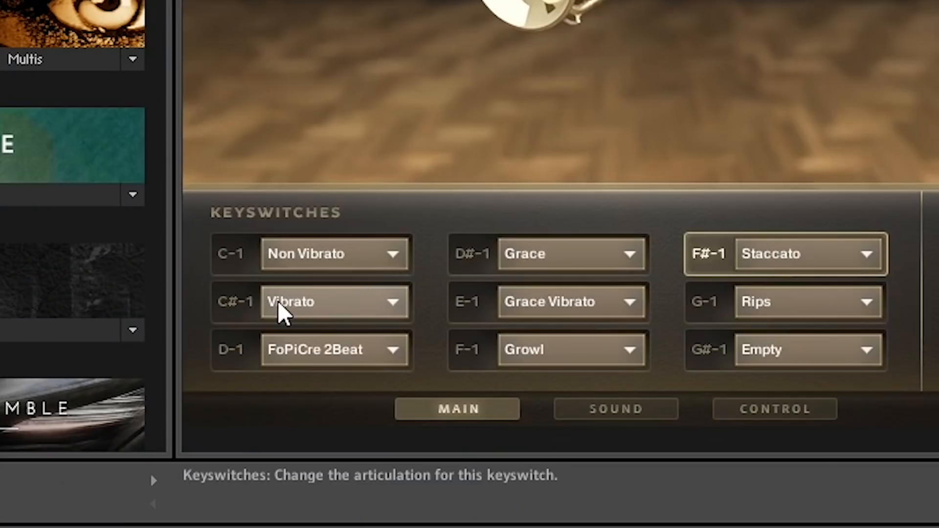
For Kontakt #4, draw C#5 at bar 1, E5 just before bar 2 and D#5 at bar 2, applying legato to the last two
{"action": "left_click", "coordinate": [666, 483]}
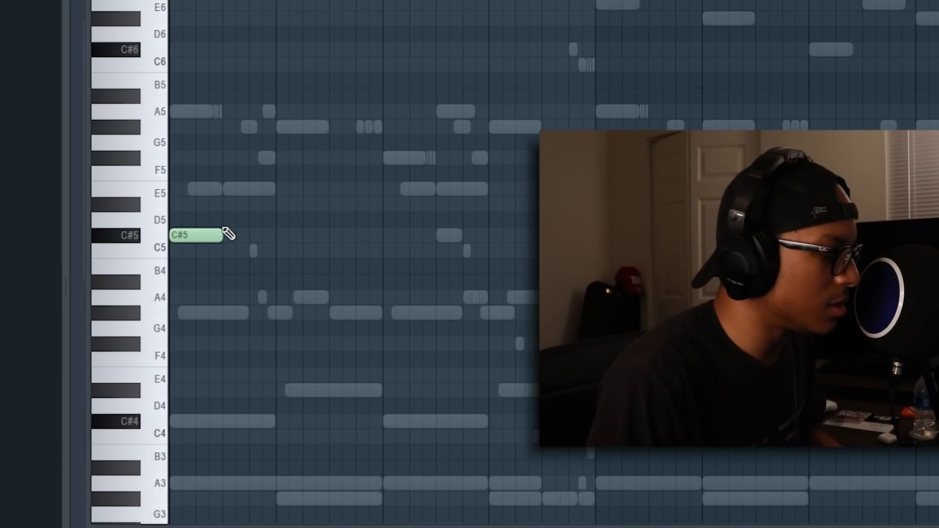
{"action": "key", "text": "space"}
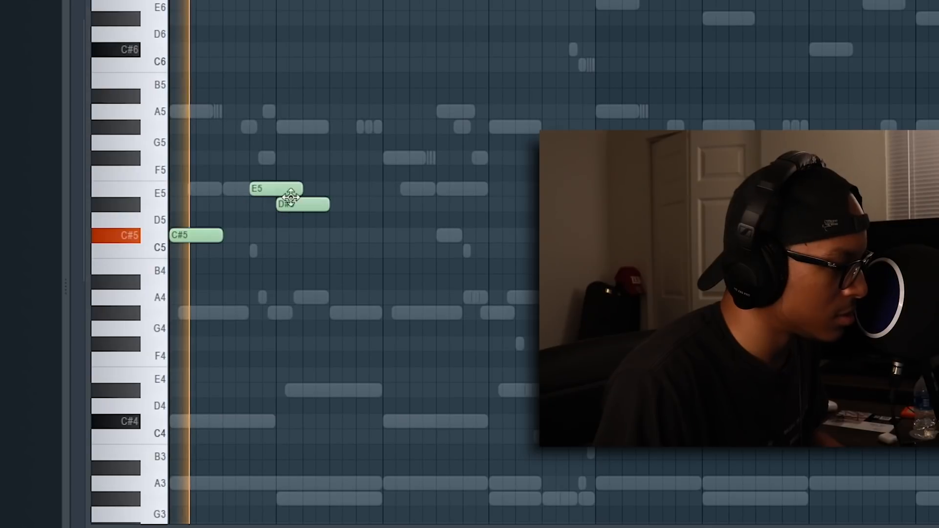
{"action": "left_click_drag", "start_coordinate": [269, 171], "coordinate": [321, 239]}
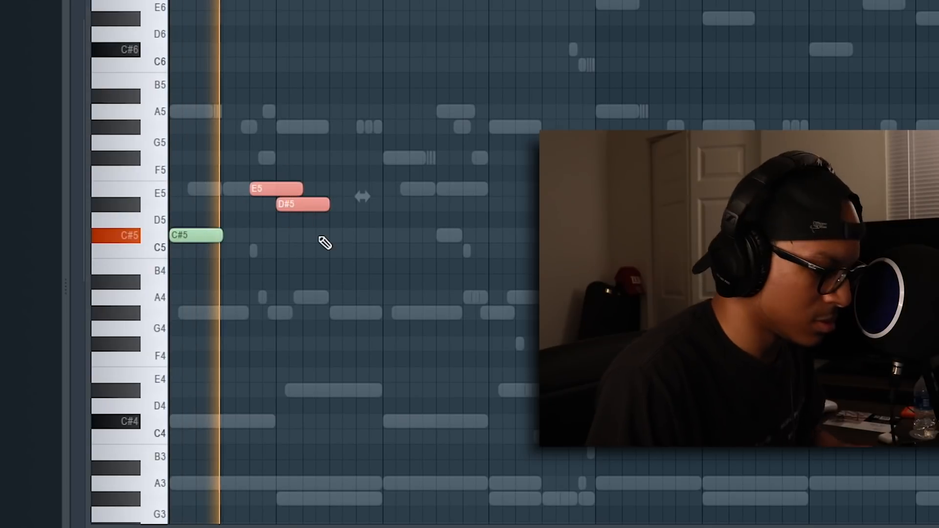
{"action": "key", "text": "ctrl+l"}
{"action": "left_click", "coordinate": [365, 181], "text": "ctrl"}
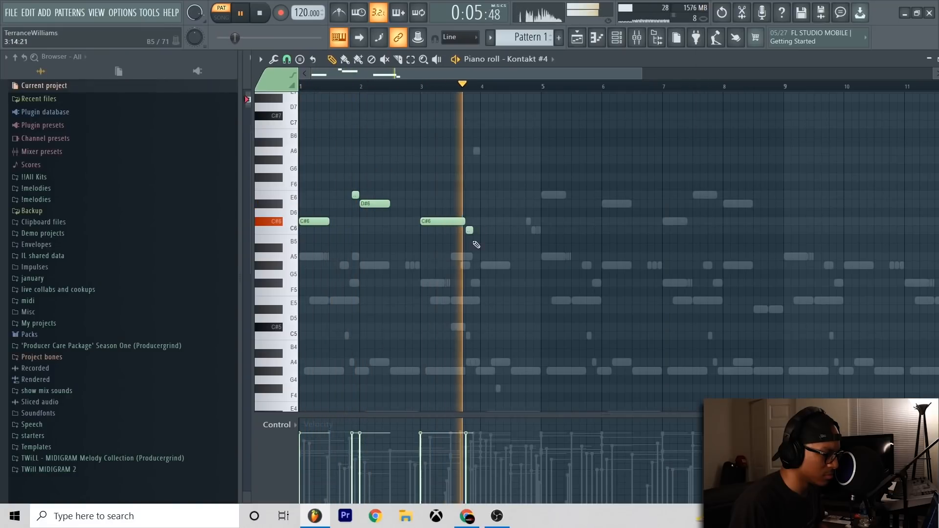
Add a short A5 at the end of bar 3 followed by a long G#5 at bar 4
{"action": "left_click", "coordinate": [476, 256]}
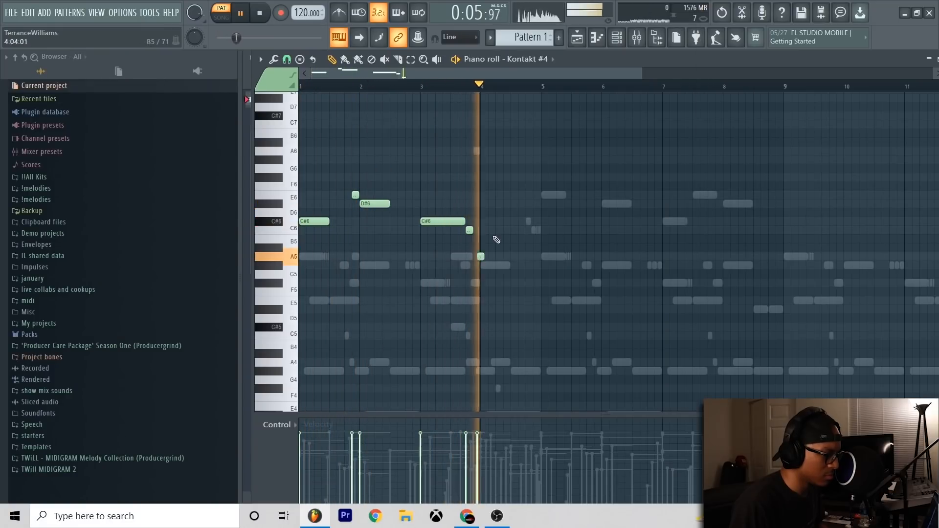
{"action": "left_click", "coordinate": [483, 265]}
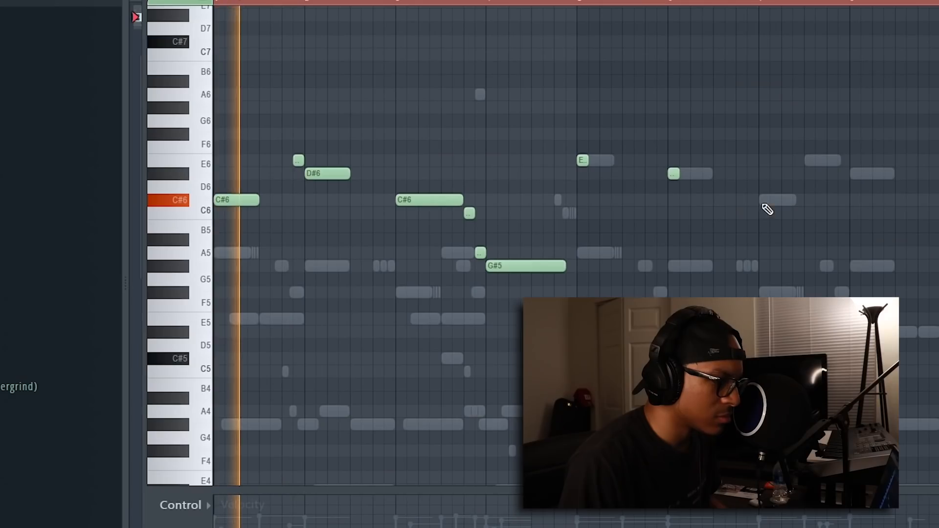
Place short notes on C#6 at bar 7, E6 halfway through bar 7 and D#6 at bar 8
{"action": "left_click", "coordinate": [764, 200]}
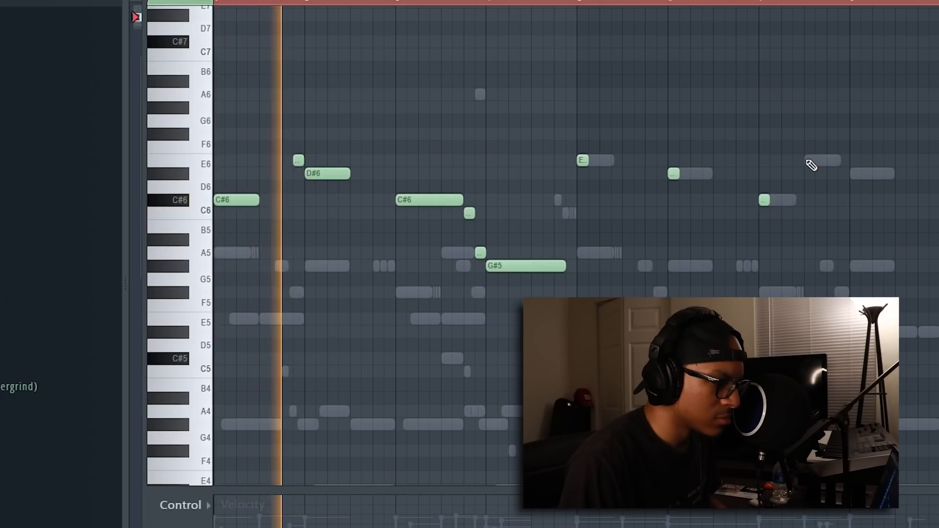
{"action": "left_click", "coordinate": [809, 161]}
{"action": "left_click", "coordinate": [856, 173]}
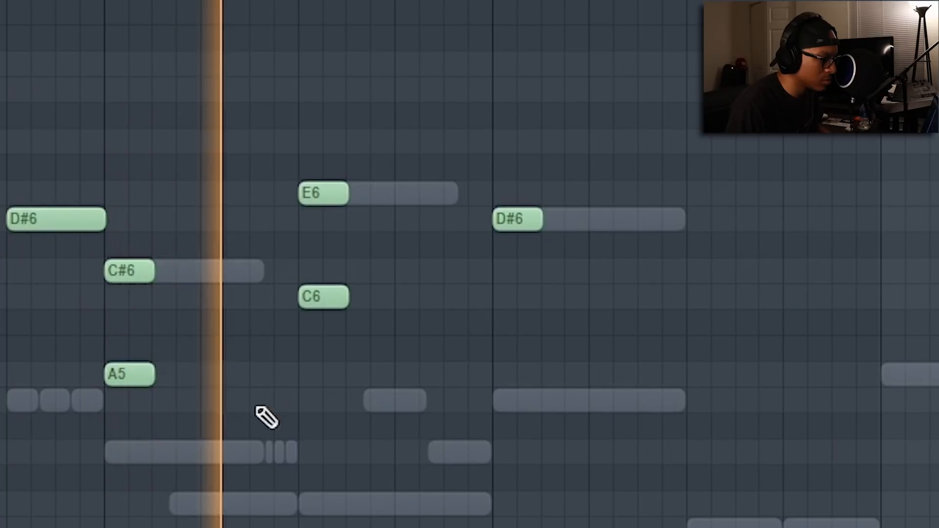
Add a short G#5 beneath the D#6 at bar 8 and select the lower harmony notes of the closing phrase
{"action": "left_click", "coordinate": [500, 376]}
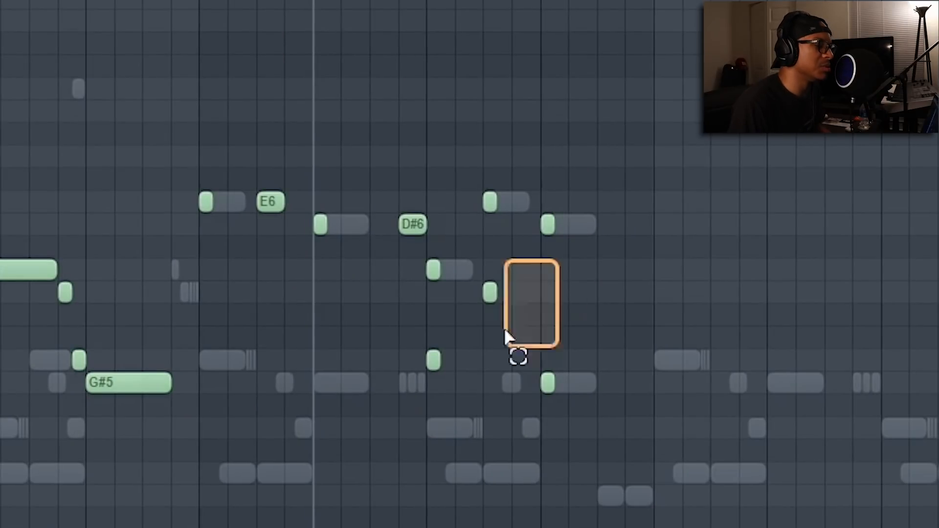
{"action": "left_click_drag", "start_coordinate": [506, 337], "coordinate": [428, 387]}
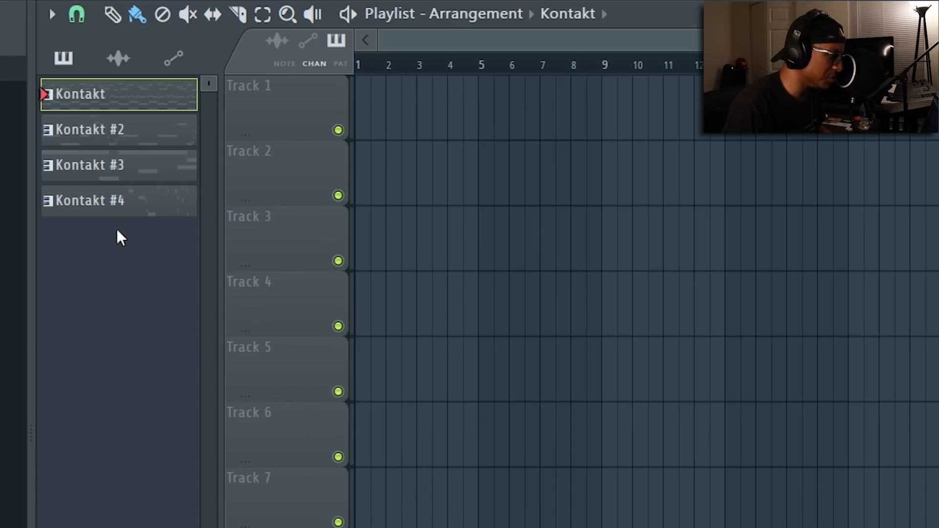
Select the patterns Kontakt through Kontakt #4 together and place them in the playlist from bar 1, starting on Track 1
{"action": "left_click", "coordinate": [114, 206], "text": "shift"}
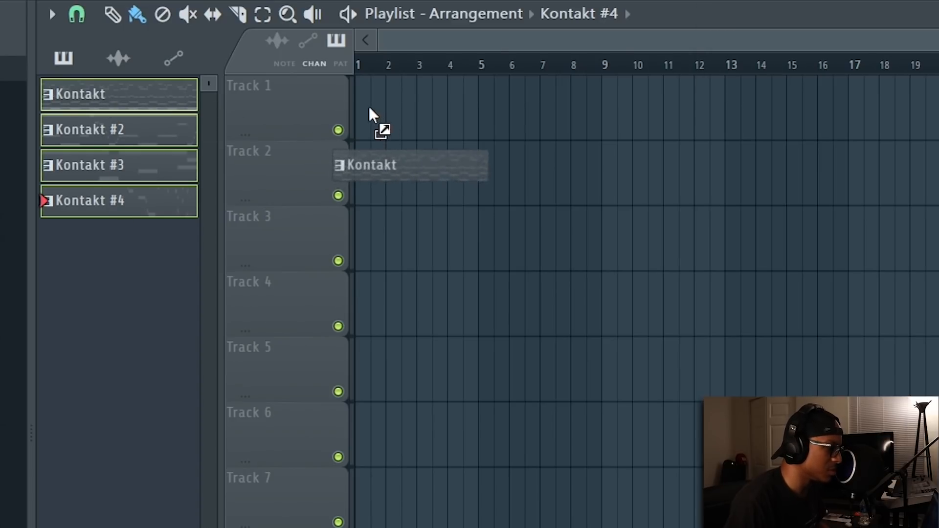
{"action": "left_click_drag", "start_coordinate": [369, 109], "coordinate": [370, 110]}
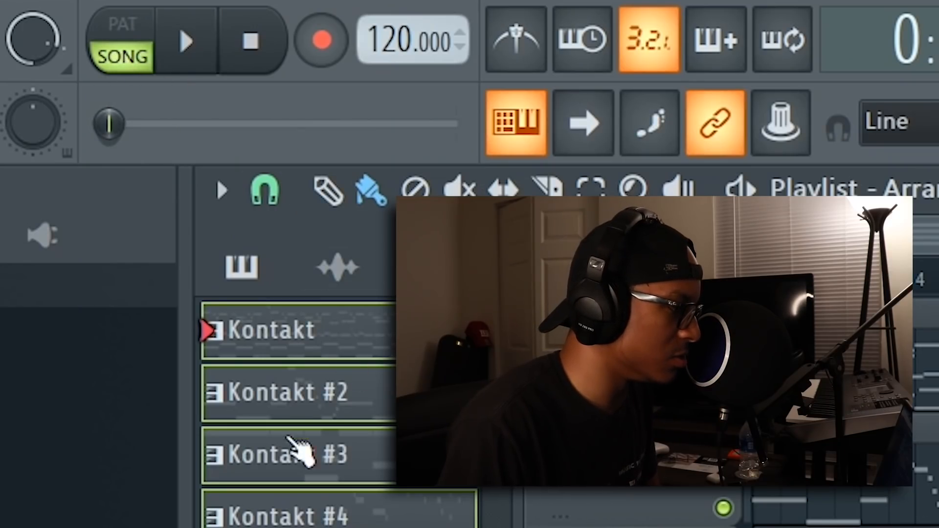
Browse the !!All Kits folder for the Spanish Dance Vocals samples and bring SDV - Diamantes into the arrangement
{"action": "left_click", "coordinate": [45, 177]}
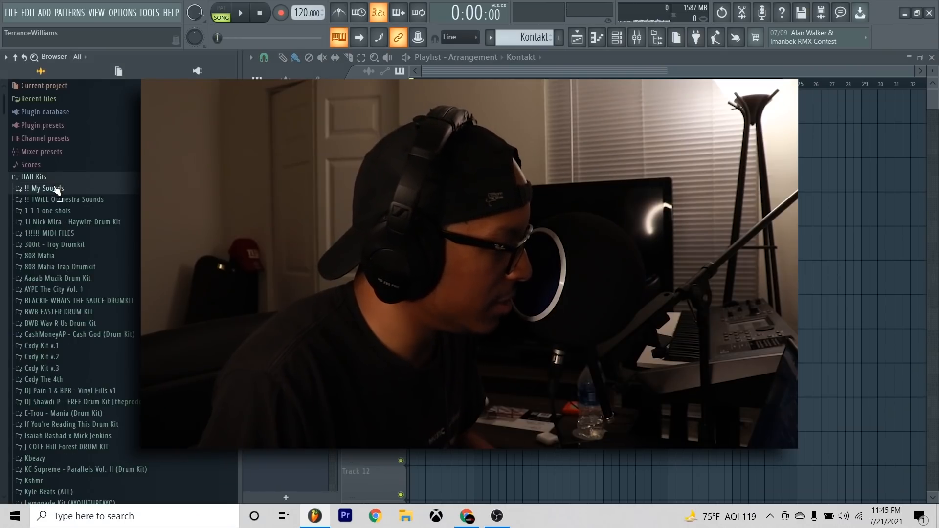
{"action": "left_click", "coordinate": [45, 188]}
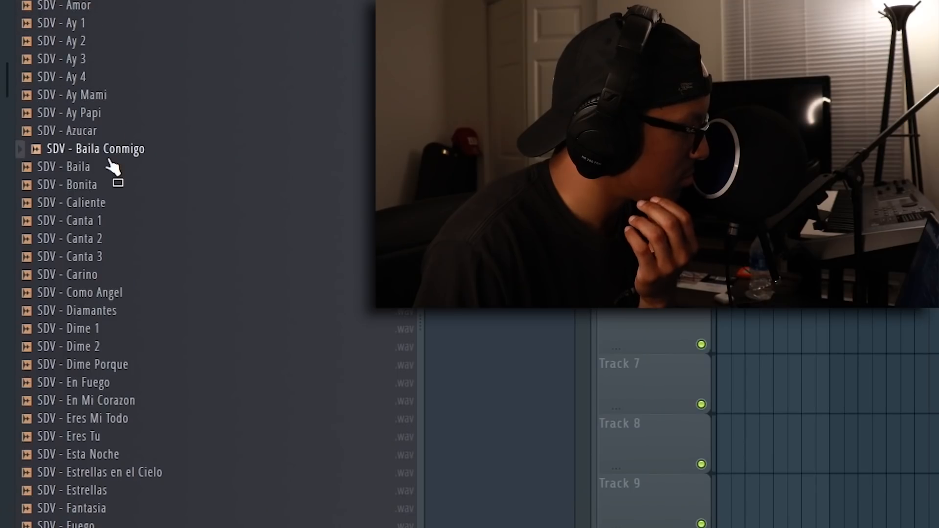
{"action": "scroll", "coordinate": [241, 167], "scroll_direction": "up", "scroll_amount": 2}
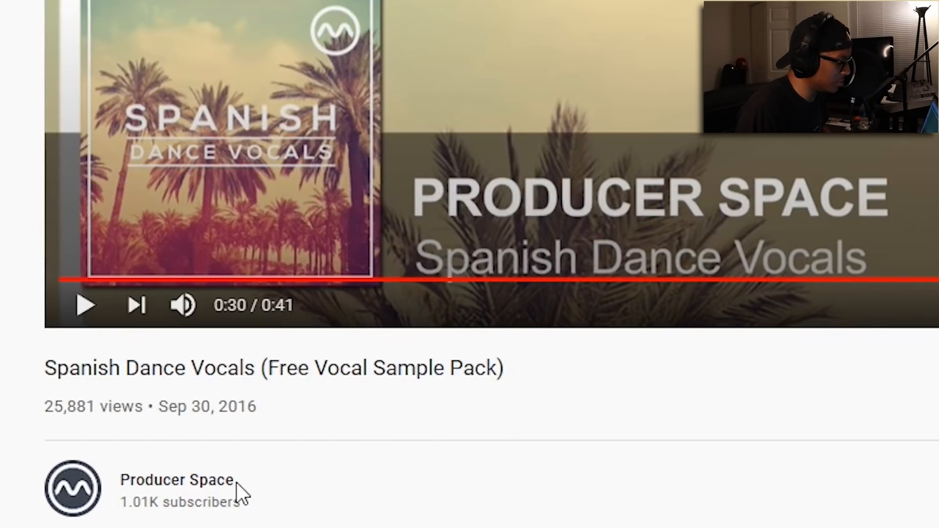
{"action": "left_click_drag", "start_coordinate": [237, 484], "coordinate": [199, 482]}
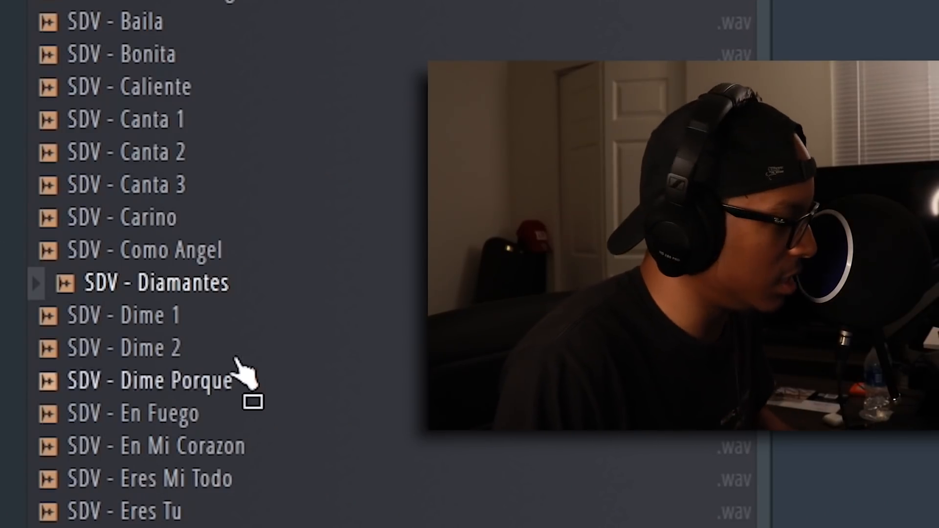
{"action": "scroll", "coordinate": [240, 371], "scroll_direction": "down", "scroll_amount": 15}
{"action": "scroll", "coordinate": [167, 248], "scroll_direction": "up", "scroll_amount": 7}
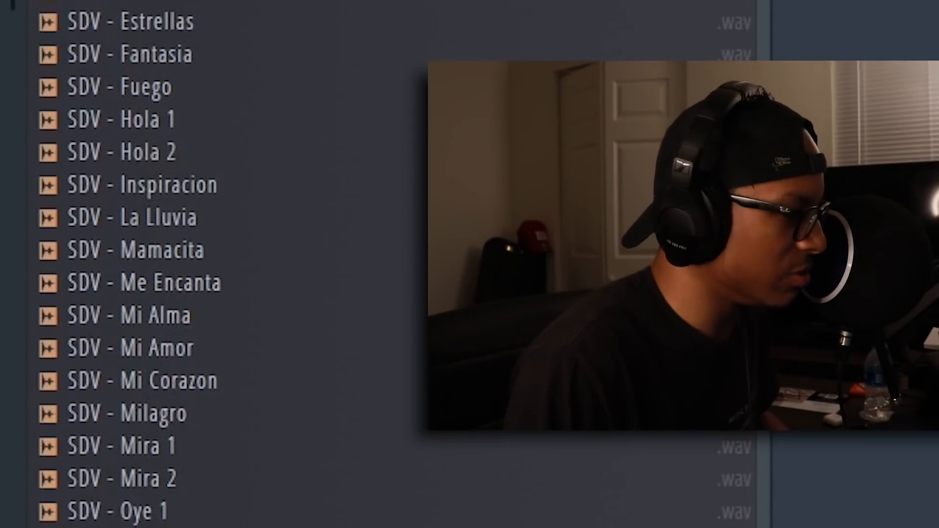
Load a saved mixer state with Fruity Love Philter, EffectRack and Fruity delay 2 onto Insert 5, and open Fruity delay 2
{"action": "key", "text": "F6"}
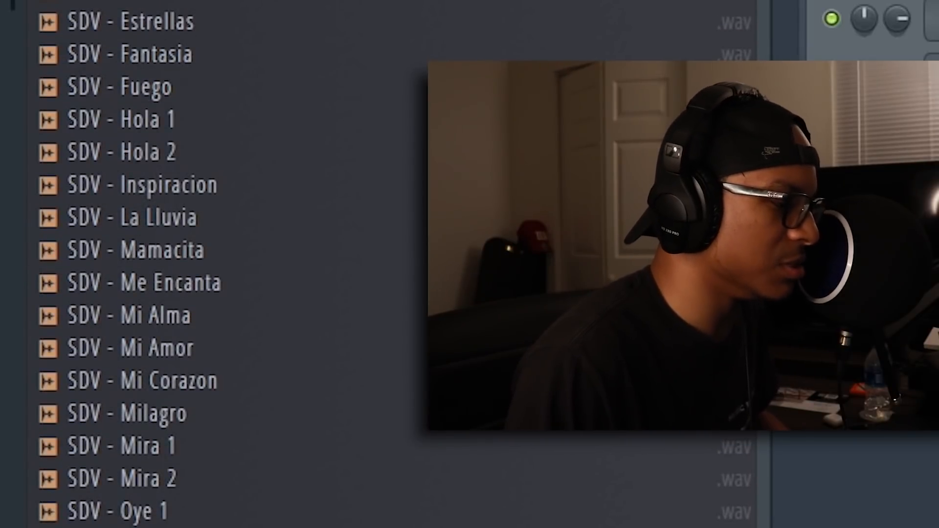
{"action": "right_click", "coordinate": [453, 268]}
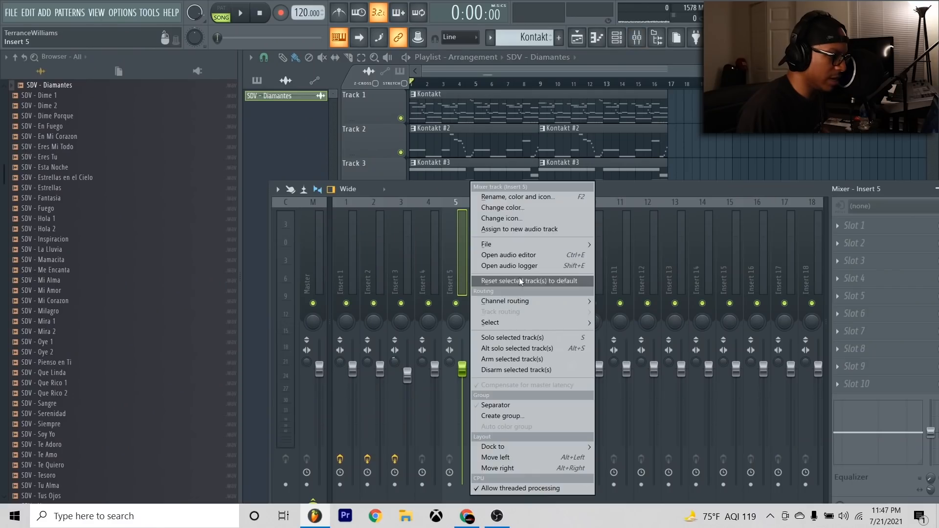
{"action": "mouse_move", "coordinate": [489, 244]}
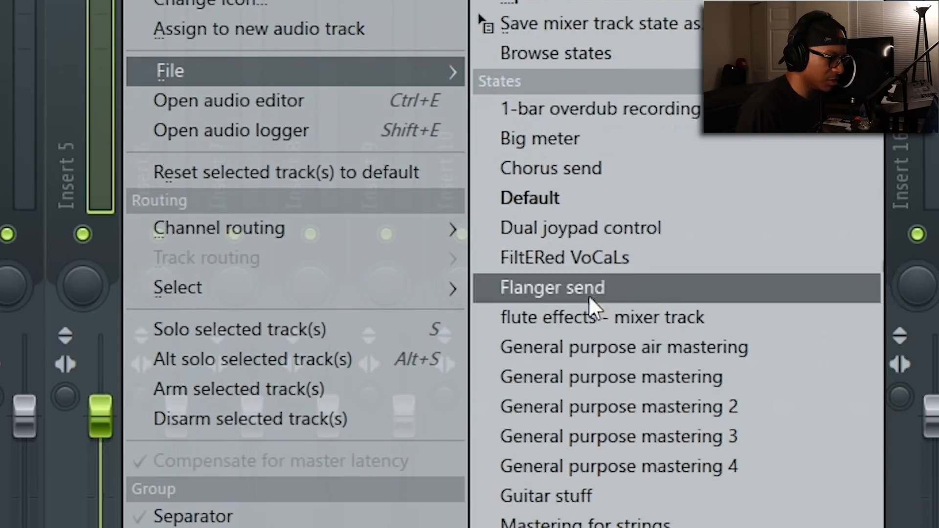
{"action": "left_click", "coordinate": [624, 312]}
{"action": "left_click", "coordinate": [853, 226]}
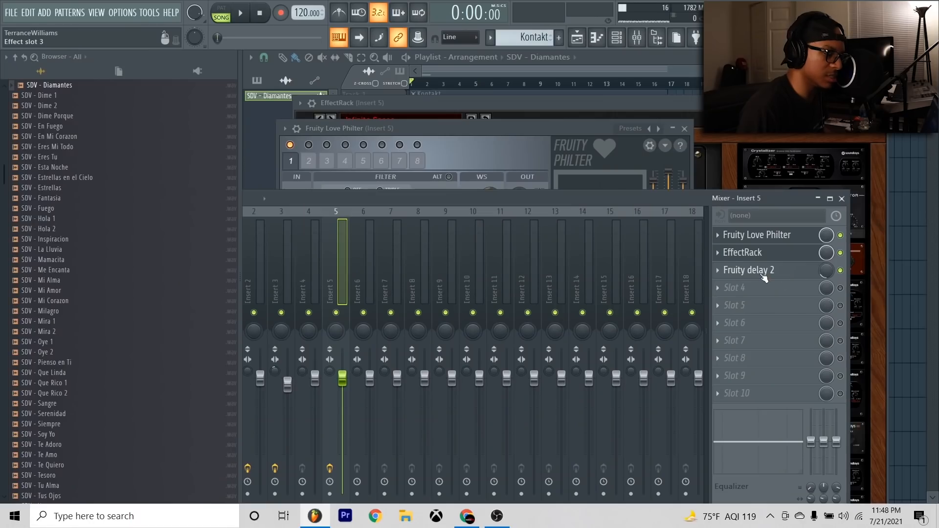
{"action": "left_click", "coordinate": [763, 270]}
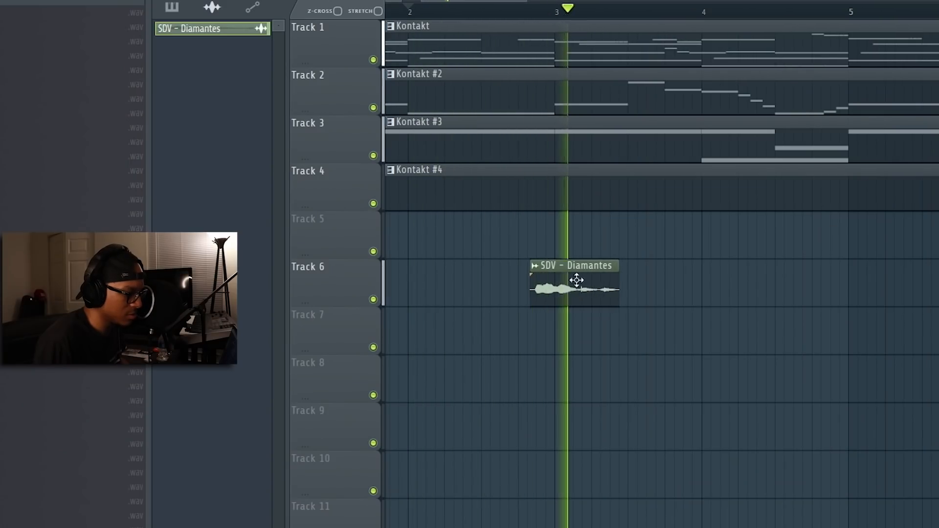
Open the SDV - Diamantes clip's settings, and select the arrangement's first 32 bars in the timeline to review them
{"action": "double_click", "coordinate": [594, 274]}
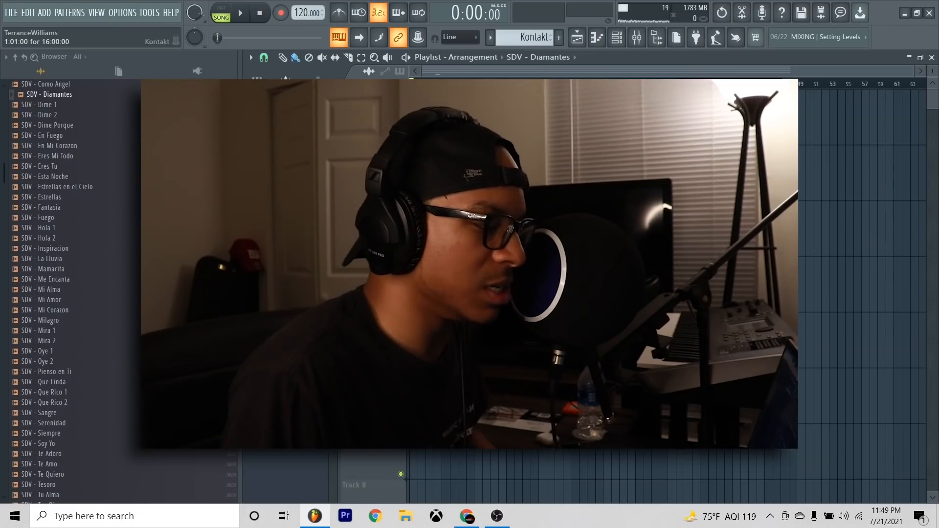
{"action": "left_click_drag", "start_coordinate": [412, 84], "coordinate": [563, 83]}
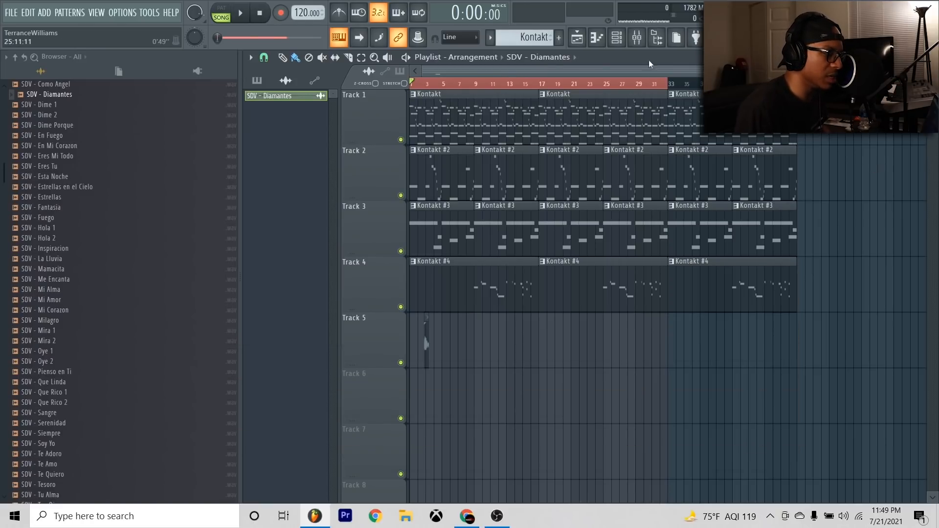
{"action": "right_click", "coordinate": [674, 86]}
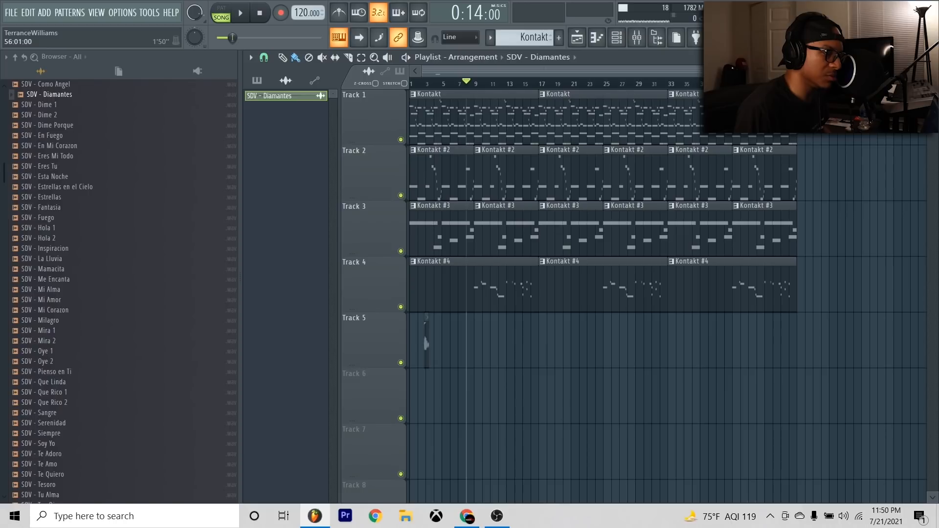
Add the Pierre (80 bpm) sample from the Tempo Textures folder at bar 1 of Track 5 and open its channel settings
{"action": "left_click_drag", "start_coordinate": [217, 344], "coordinate": [241, 391]}
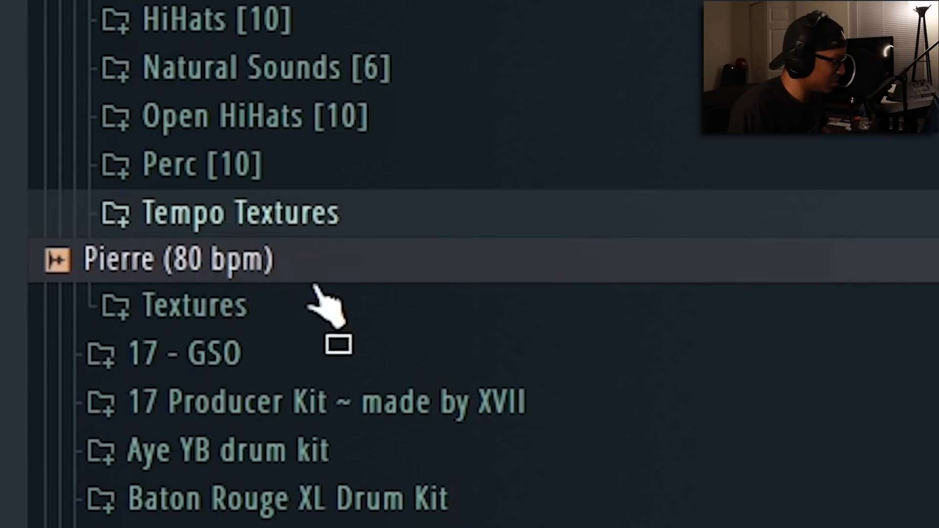
{"action": "left_click_drag", "start_coordinate": [314, 285], "coordinate": [261, 288]}
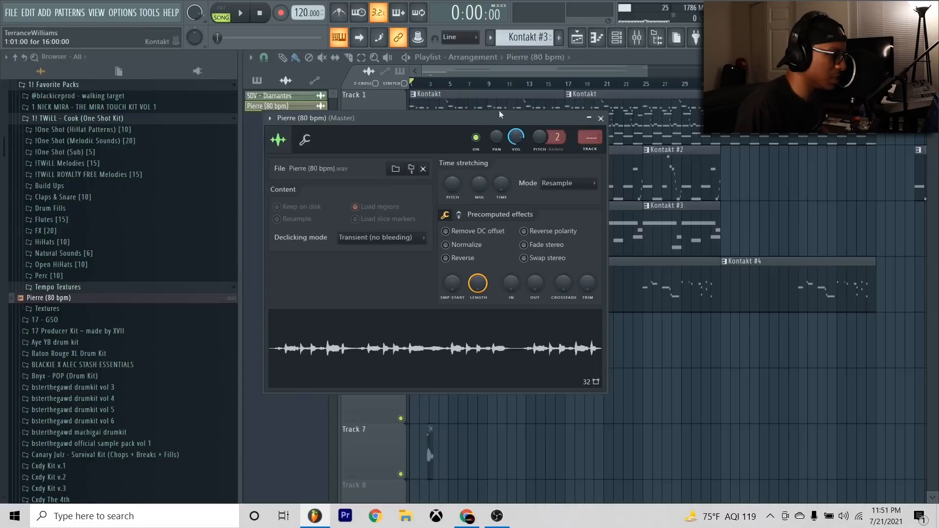
{"action": "left_click_drag", "start_coordinate": [499, 113], "coordinate": [815, 93]}
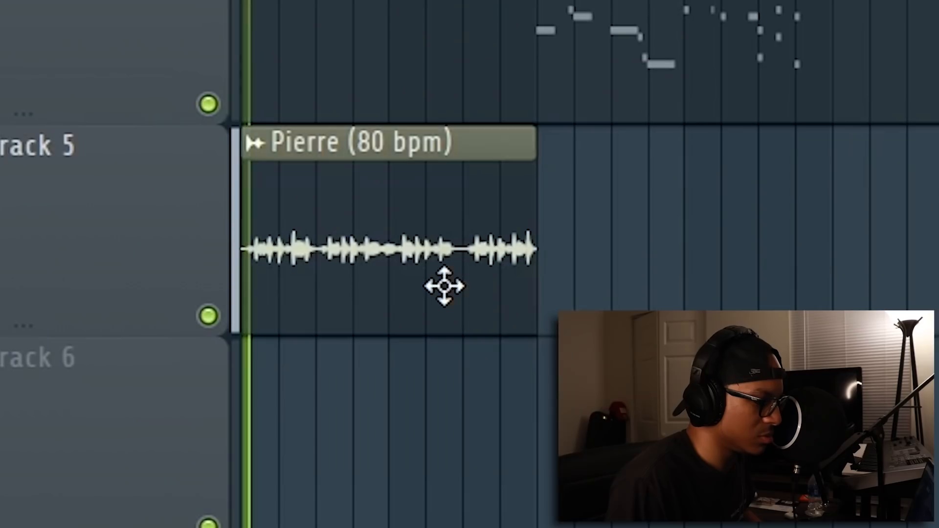
{"action": "double_click", "coordinate": [462, 355]}
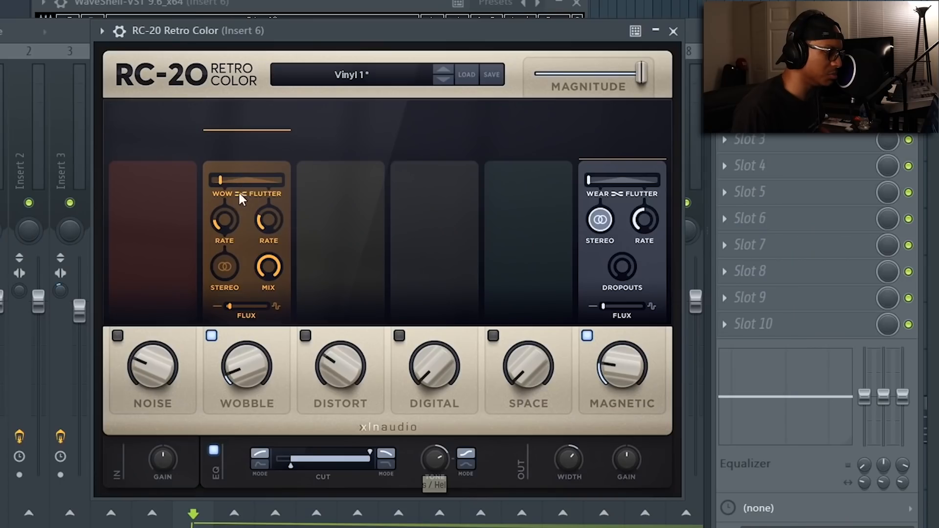
In RC-20 Retro Color on Insert 6, adjust the Wobble amount and its Wow/Flutter balance
{"action": "left_click_drag", "start_coordinate": [234, 370], "coordinate": [238, 382]}
{"action": "left_click_drag", "start_coordinate": [219, 177], "coordinate": [243, 177]}
{"action": "left_click_drag", "start_coordinate": [262, 375], "coordinate": [259, 336]}
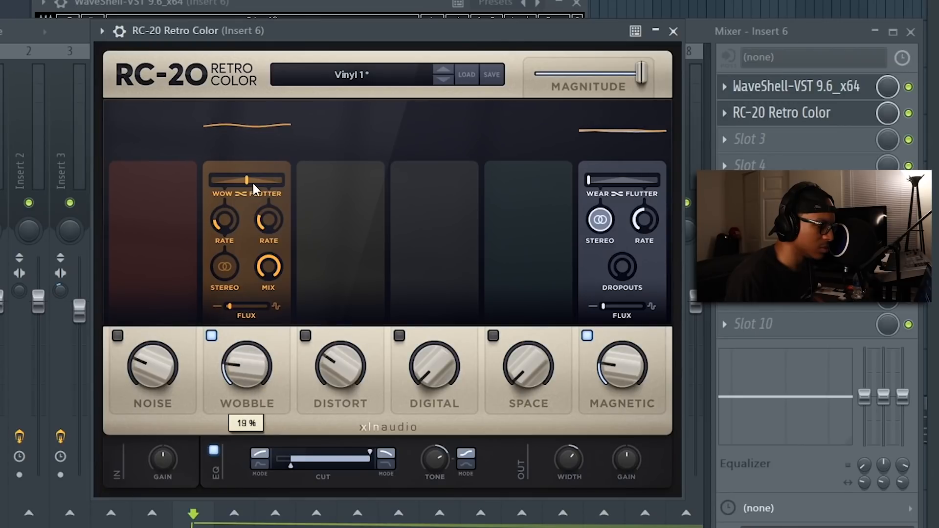
{"action": "left_click_drag", "start_coordinate": [236, 175], "coordinate": [233, 174]}
{"action": "left_click_drag", "start_coordinate": [247, 376], "coordinate": [240, 396]}
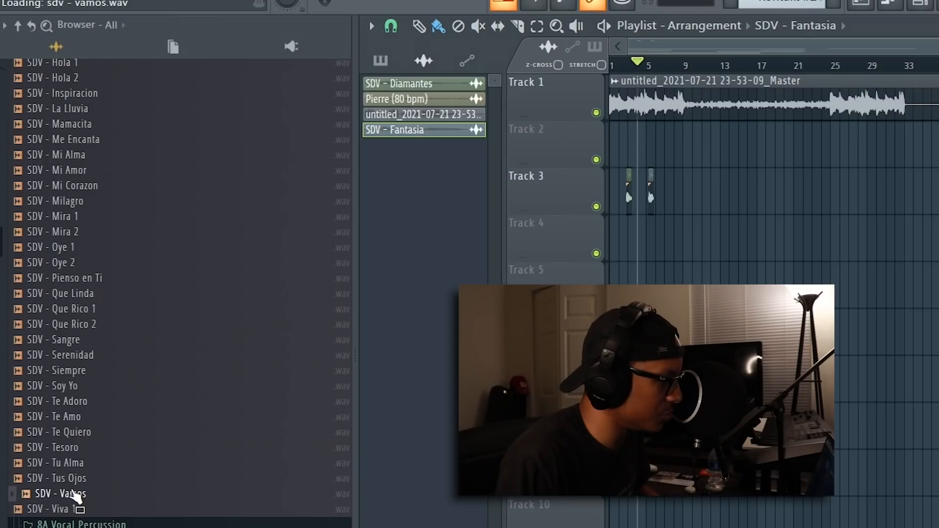
Add the SDV - Vamos vocal sample to the playlist at around bar 8, following the Diamantes and Fantasia vocal clips
{"action": "left_click_drag", "start_coordinate": [54, 495], "coordinate": [674, 221]}
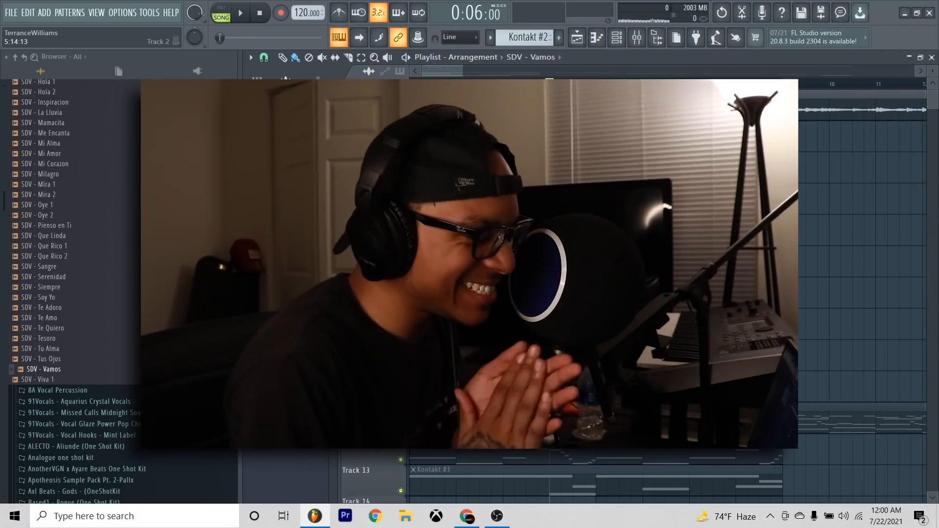